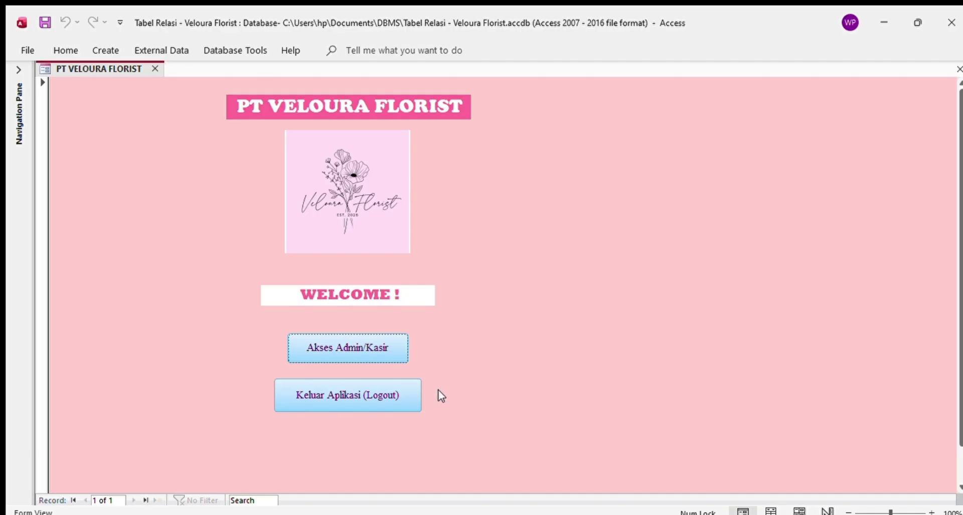
# - Log in through Akses Admin/Kasir with the cashier username and password, dismissing the confirmation
pyautogui.click(340, 348)
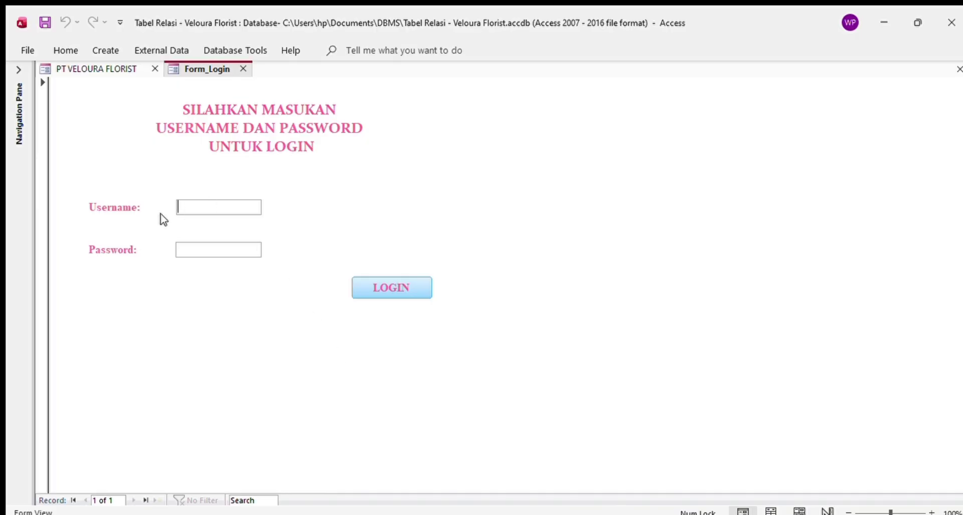
pyautogui.click(181, 207)
pyautogui.write('kasir')
pyautogui.click(197, 251)
pyautogui.write('***')
pyautogui.click(392, 279)
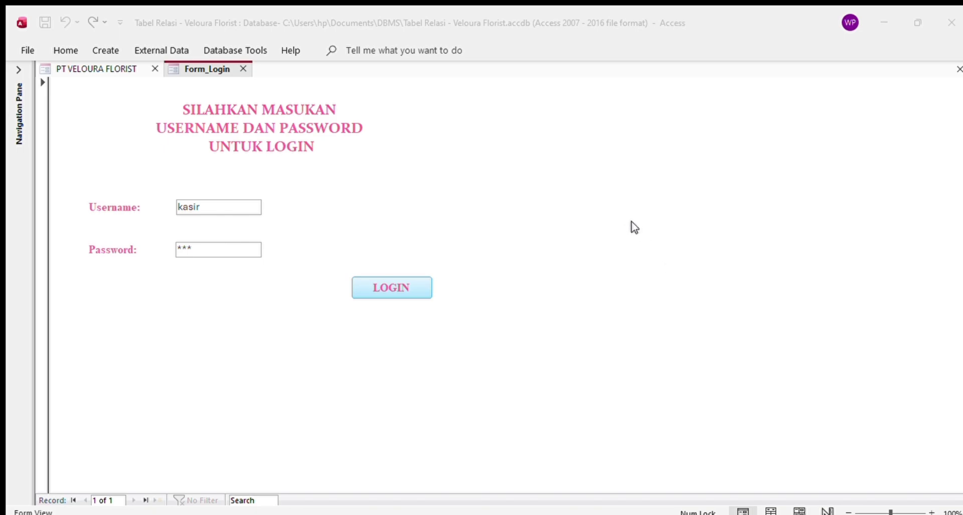
pyautogui.press('Return')
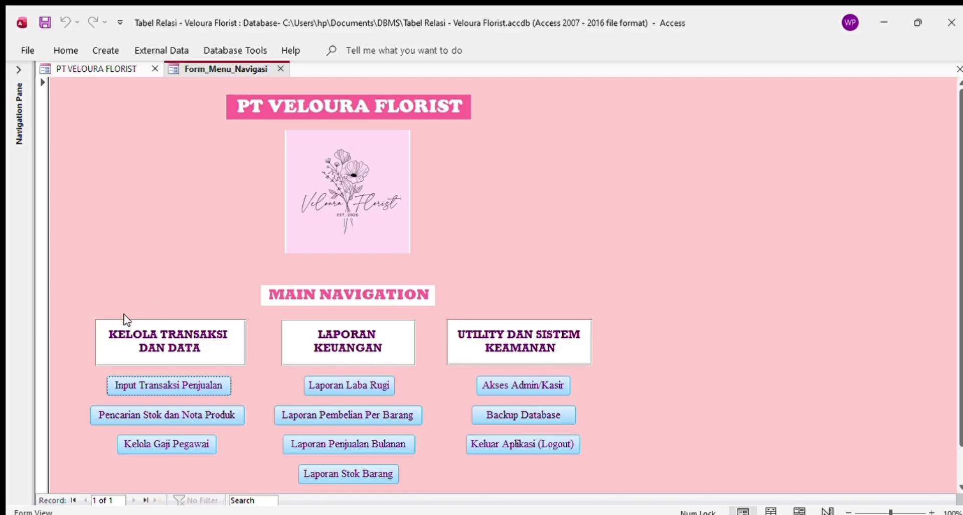
# - Open Input Transaksi Penjualan and move past the two existing sales to a blank third record
pyautogui.click(171, 386)
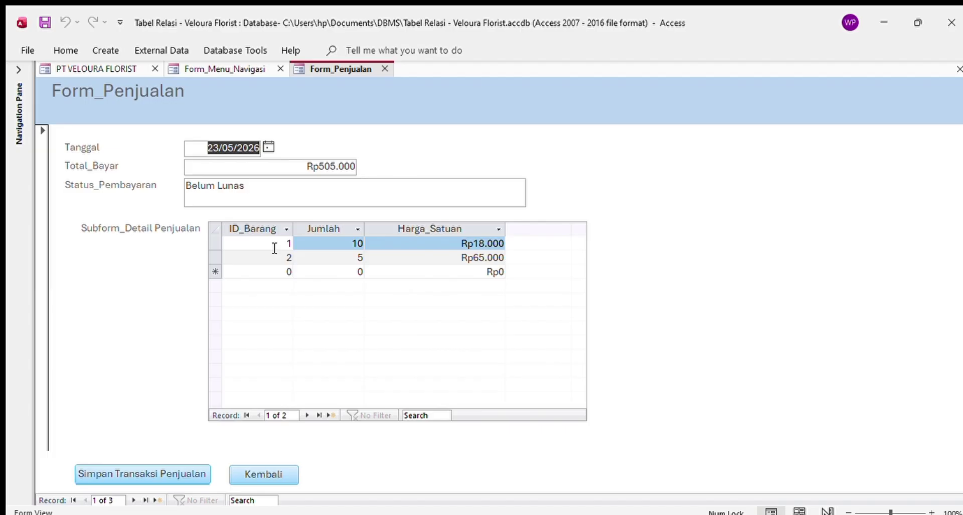
pyautogui.click(206, 148)
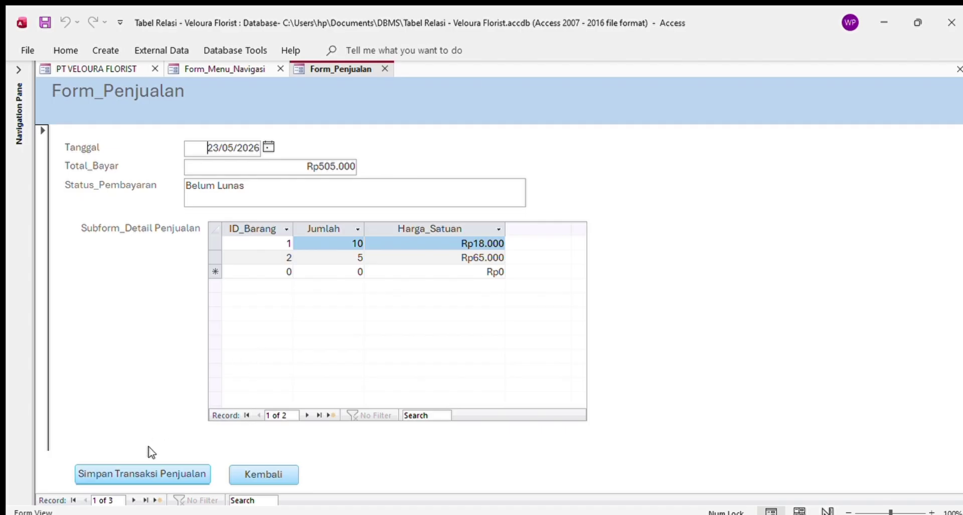
pyautogui.click(132, 499)
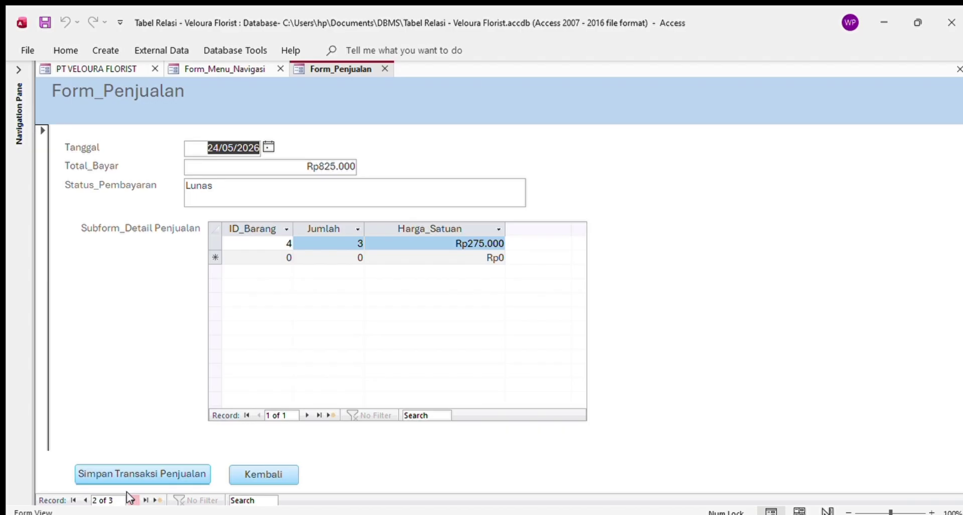
pyautogui.click(132, 499)
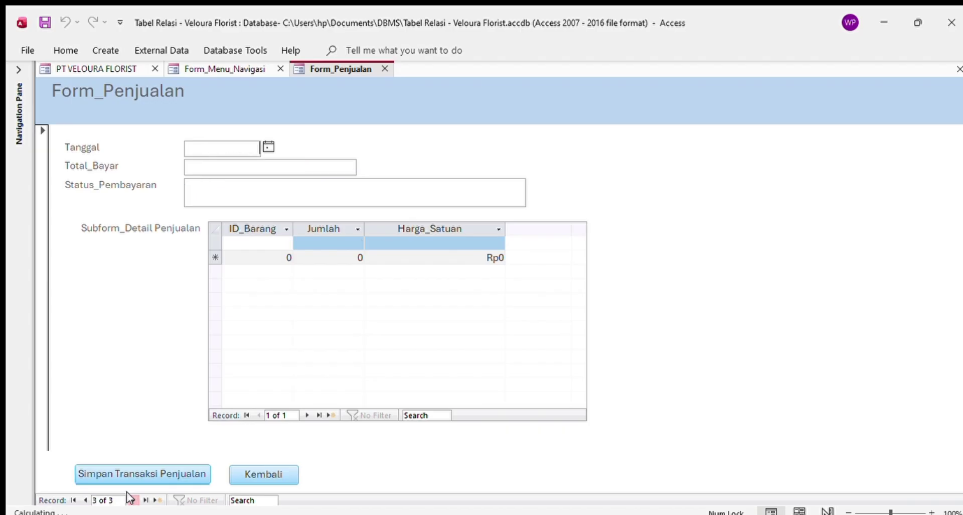
# - Enter the sale date 03/06/2026 with payment status Lunas
pyautogui.click(248, 147)
pyautogui.write('03/06')
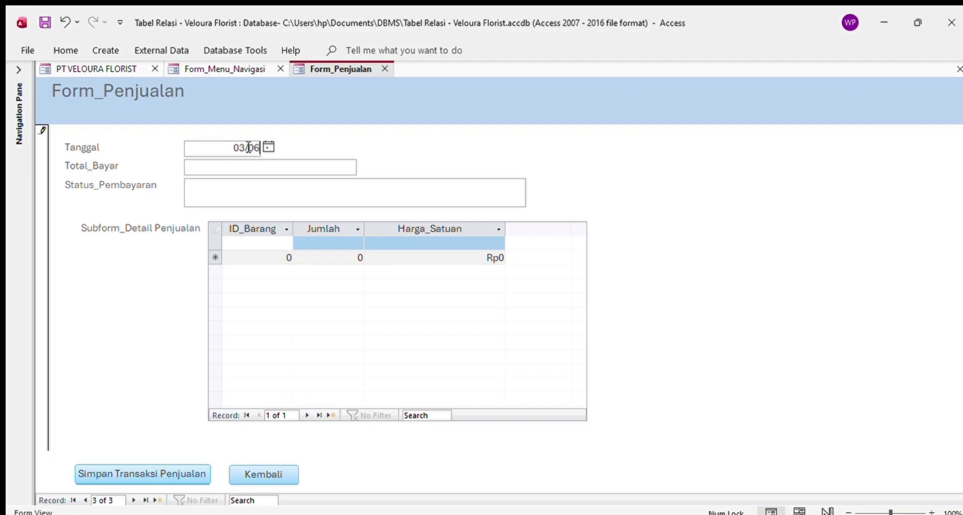
pyautogui.write('/2026')
pyautogui.click(197, 191)
pyautogui.write('Lunas')
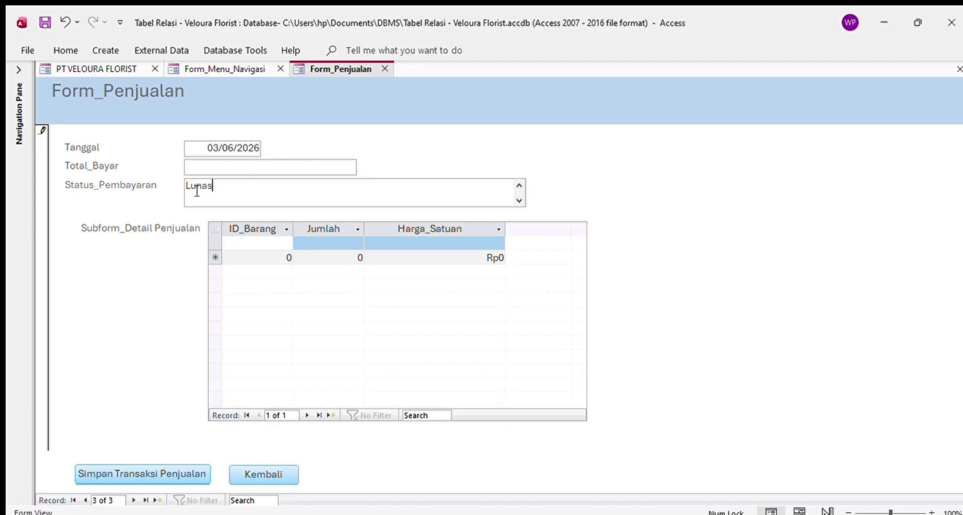
# - Add a line of 7 units of item 5 at 70000, save the sale, and go back
pyautogui.click(273, 249)
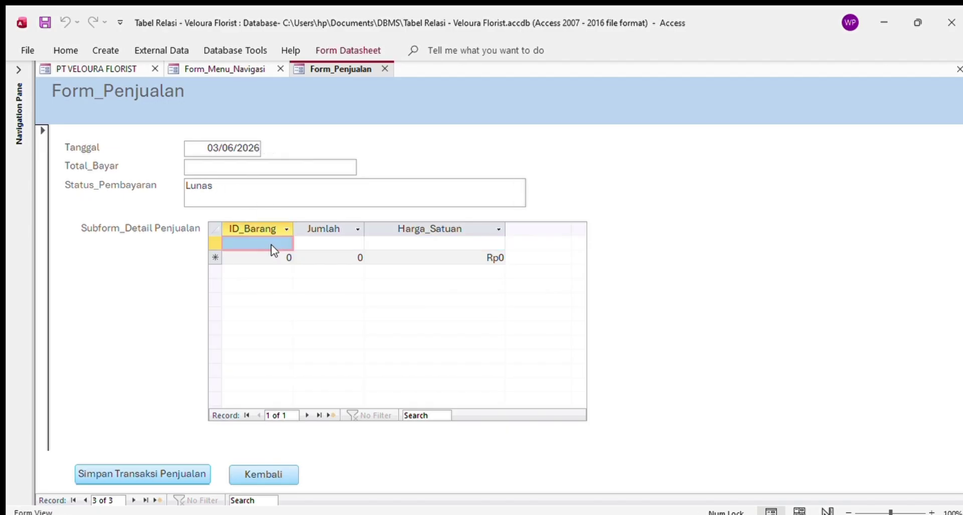
pyautogui.write('5')
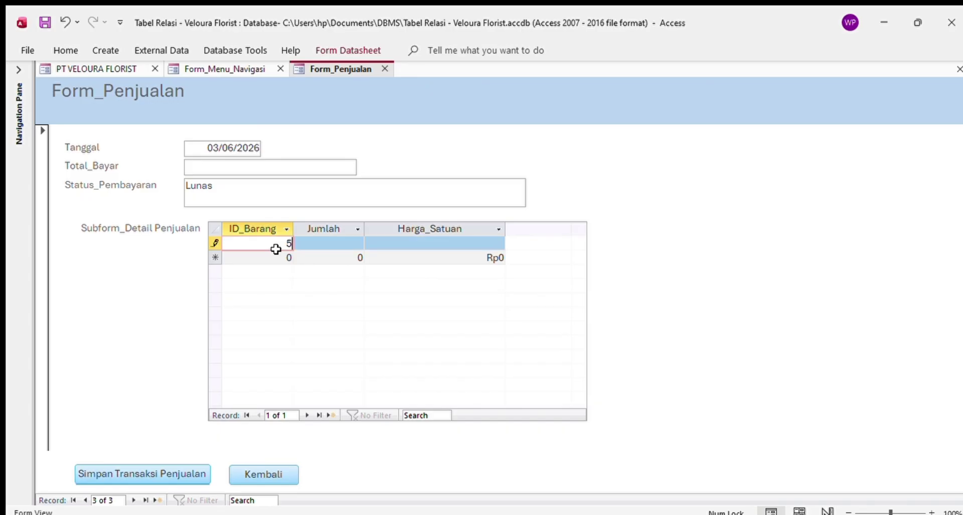
pyautogui.click(330, 244)
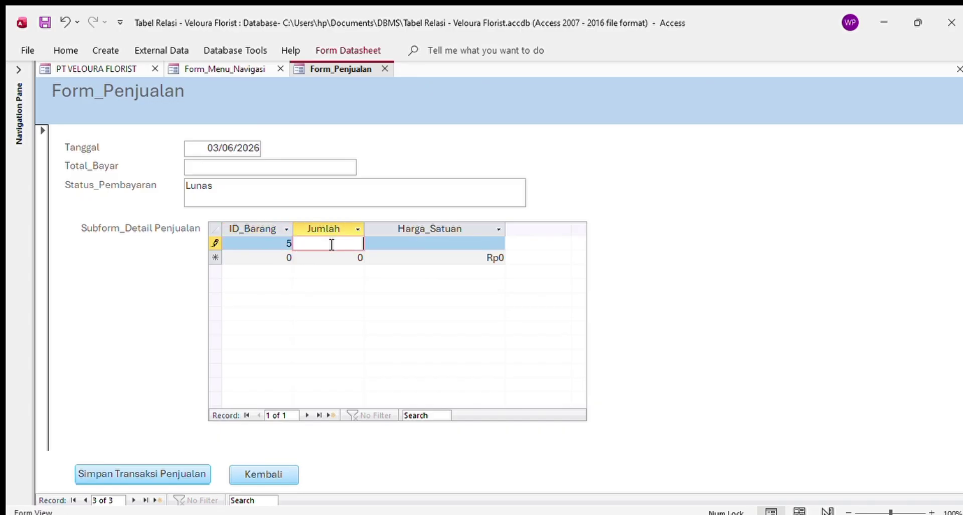
pyautogui.write('7')
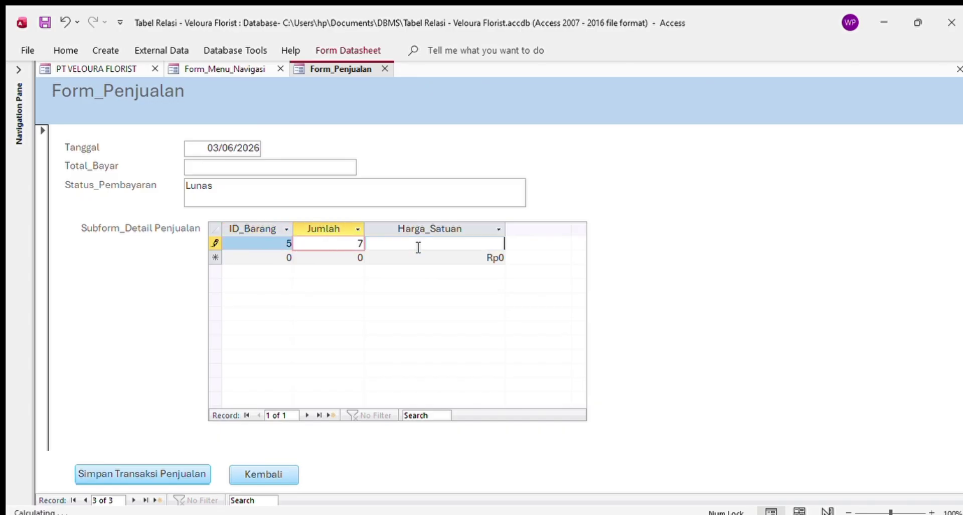
pyautogui.click(418, 247)
pyautogui.write('7')
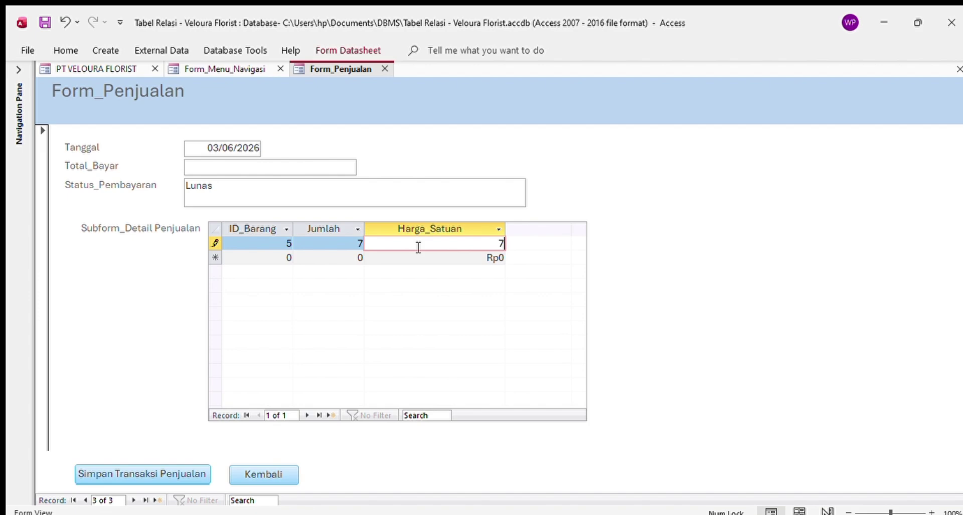
pyautogui.write('0000')
pyautogui.press('Return')
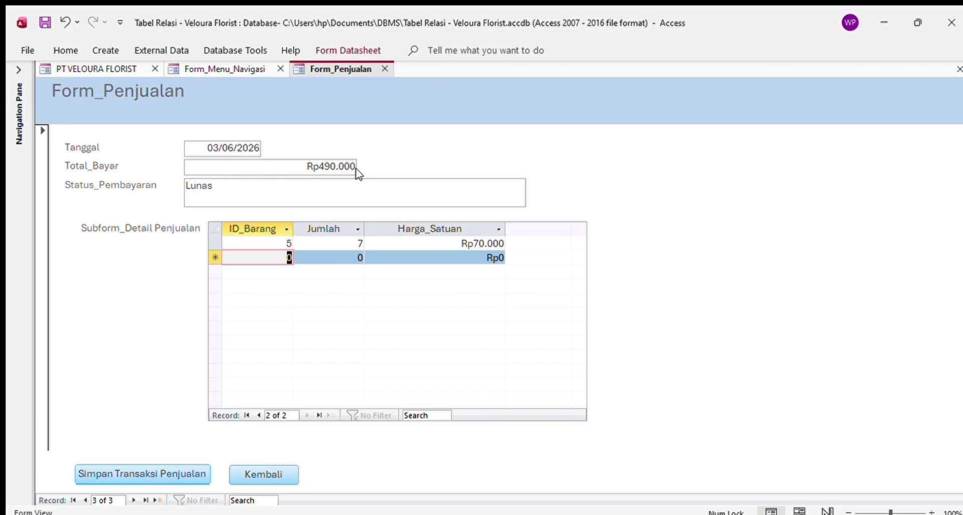
pyautogui.click(167, 465)
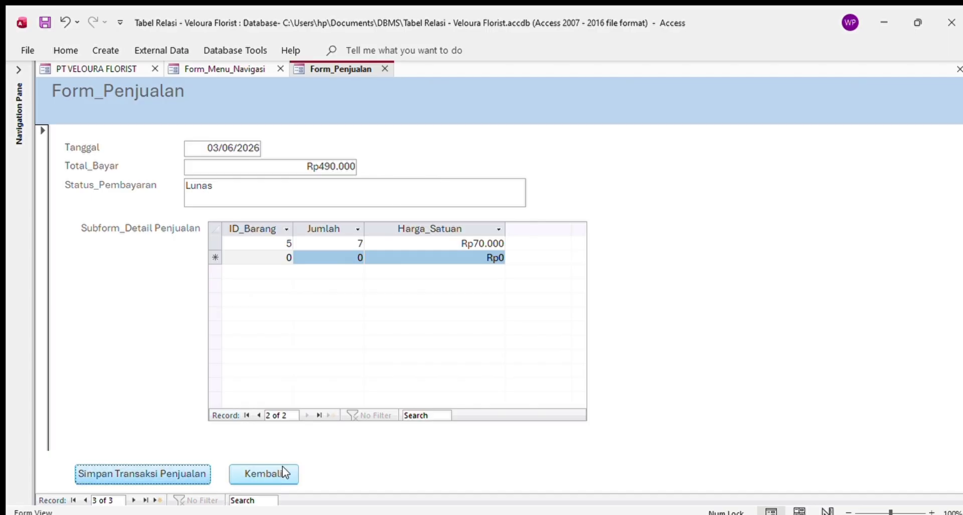
pyautogui.click(254, 475)
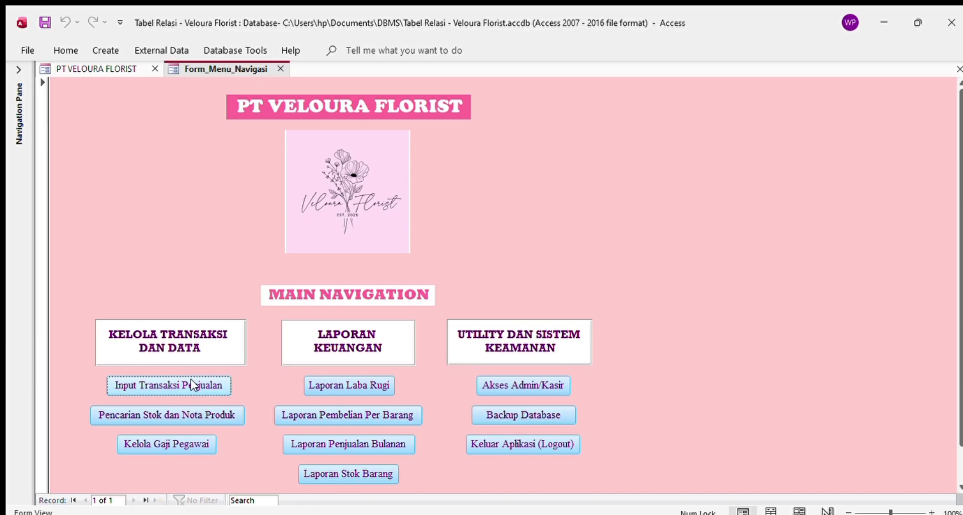
# - Open the Laporan Penjualan Bulanan report from the navigation form
pyautogui.scroll(-1, 316, 426)
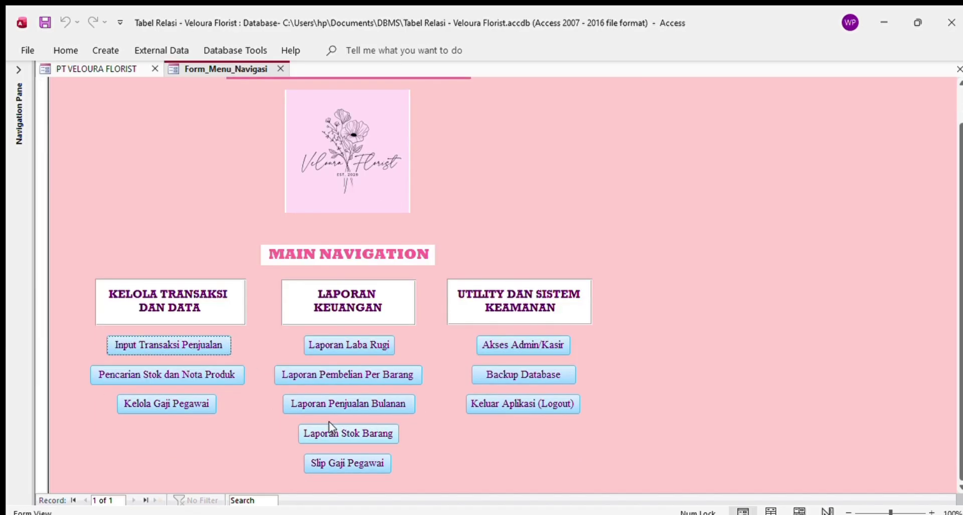
pyautogui.click(307, 402)
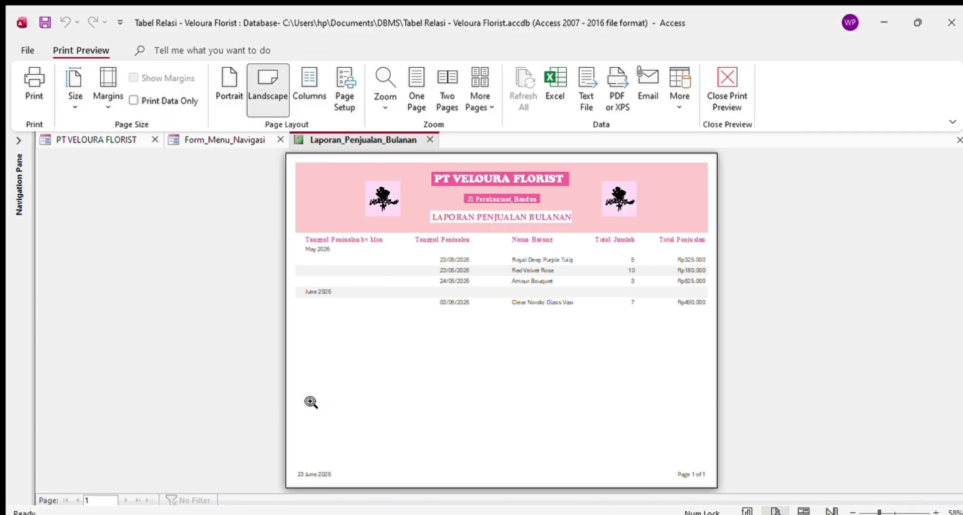
# - Zoom in on the monthly sales report page, review it, then close the report
pyautogui.click(418, 306)
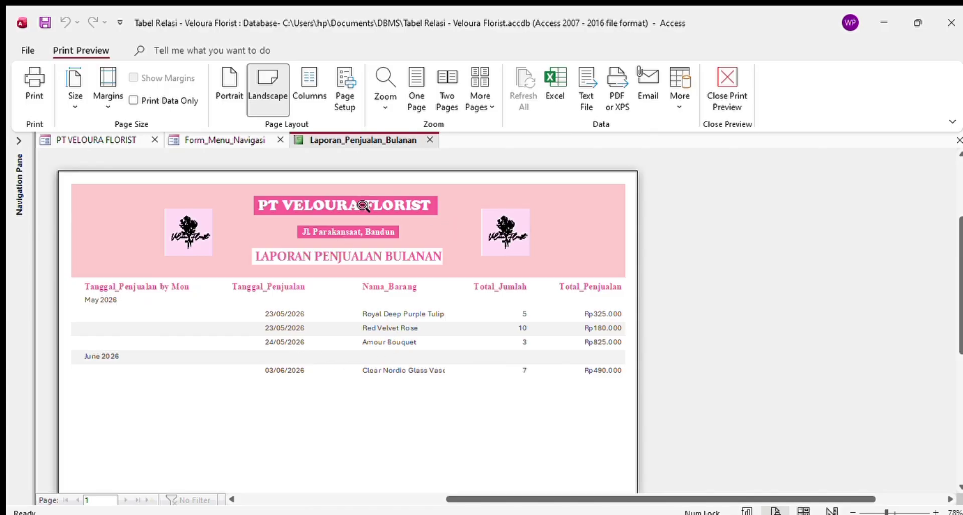
pyautogui.scroll(-3, 398, 300)
pyautogui.scroll(3, 398, 300)
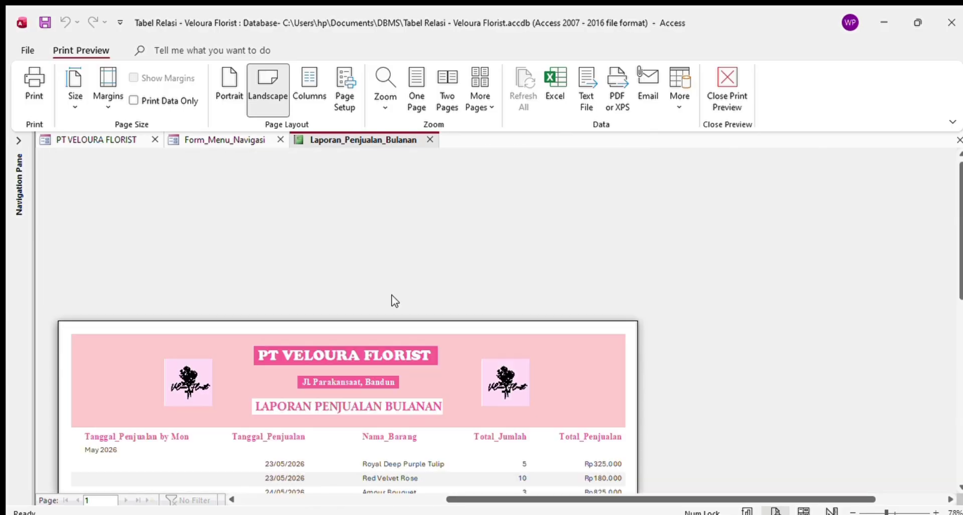
pyautogui.click(430, 139)
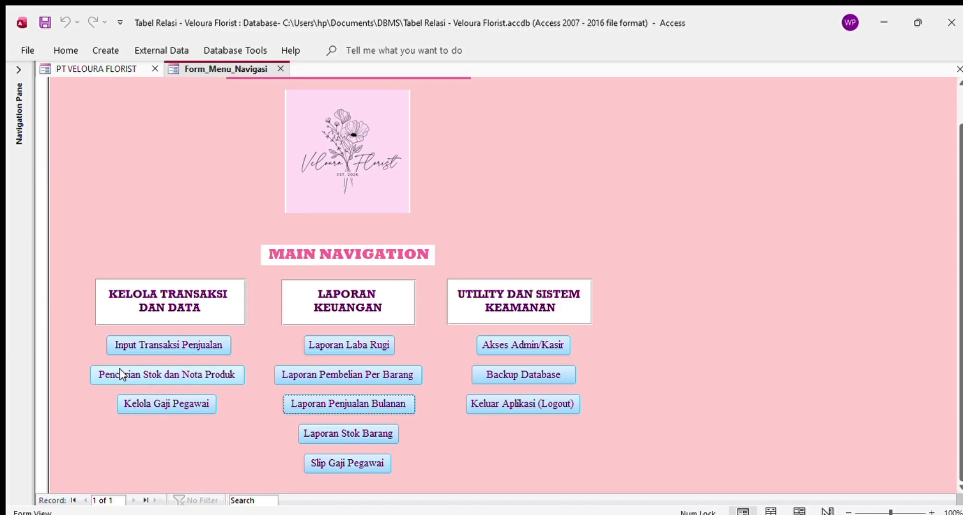
# - Open Pencarian Stok dan Nota Produk, browse all five products, and add a blank product record
pyautogui.click(203, 374)
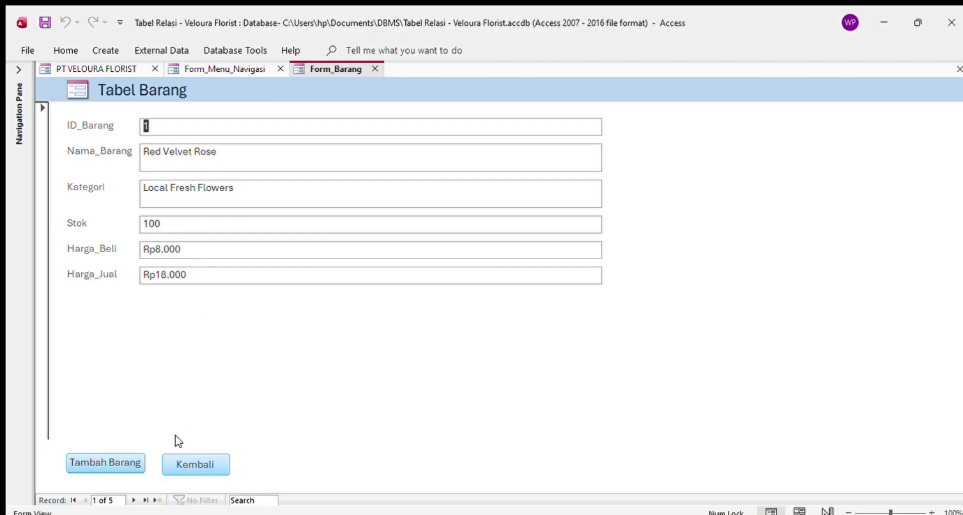
pyautogui.click(132, 500)
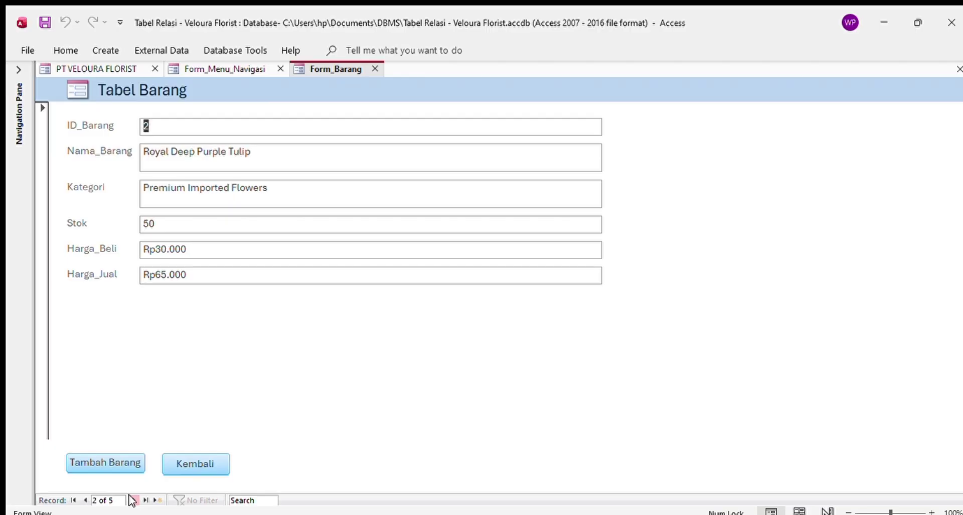
pyautogui.click(132, 499)
pyautogui.click(132, 500)
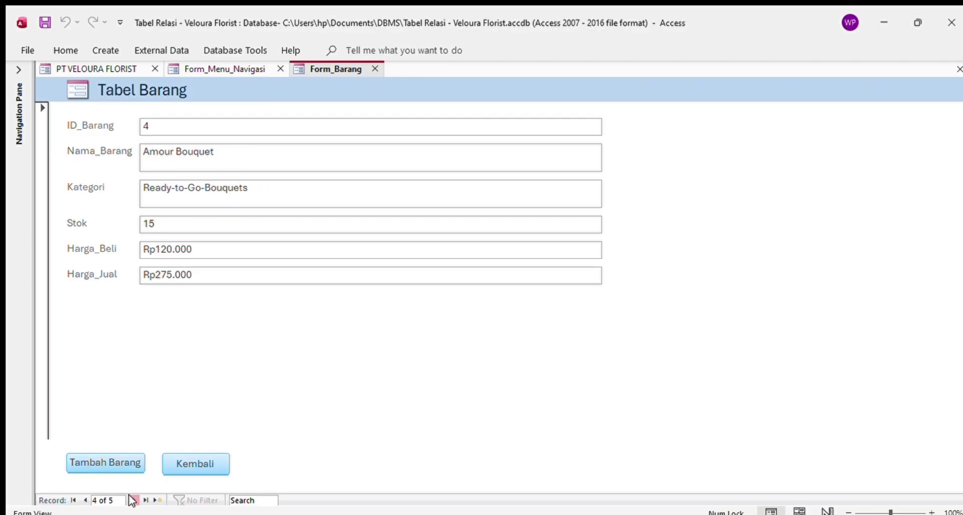
pyautogui.click(132, 500)
pyautogui.click(132, 500)
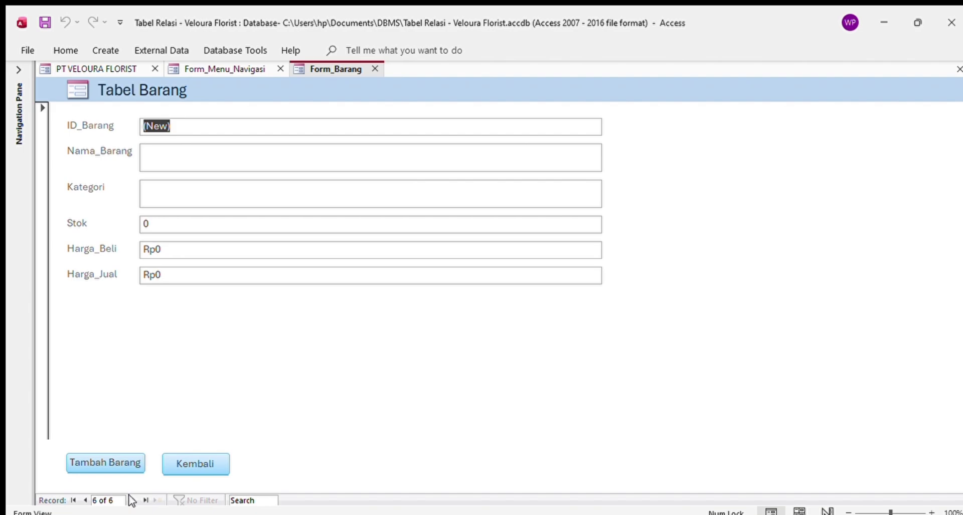
pyautogui.click(86, 499)
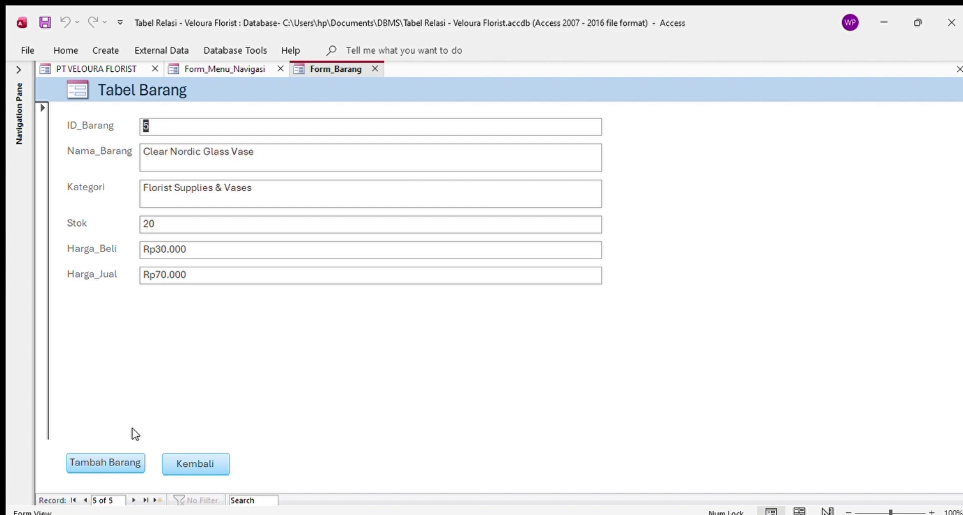
pyautogui.click(128, 459)
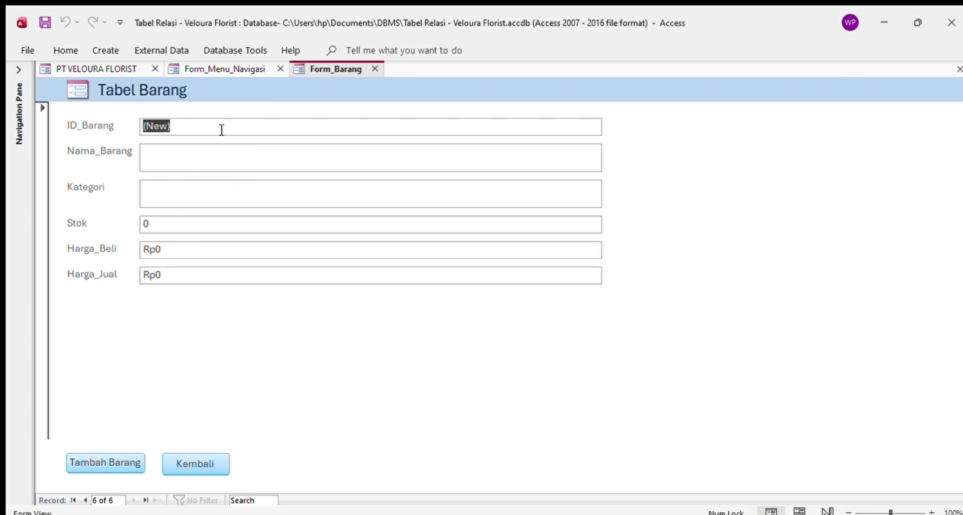
# - Enter the new item name Mawar with category Local Fresh Flowers
pyautogui.click(188, 130)
pyautogui.press('BackSpace')
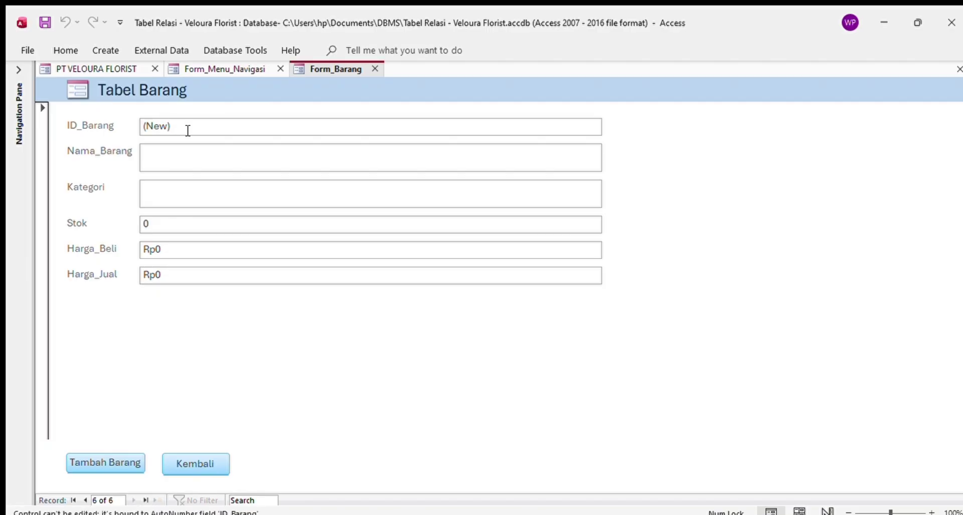
pyautogui.click(148, 162)
pyautogui.press('capslock')
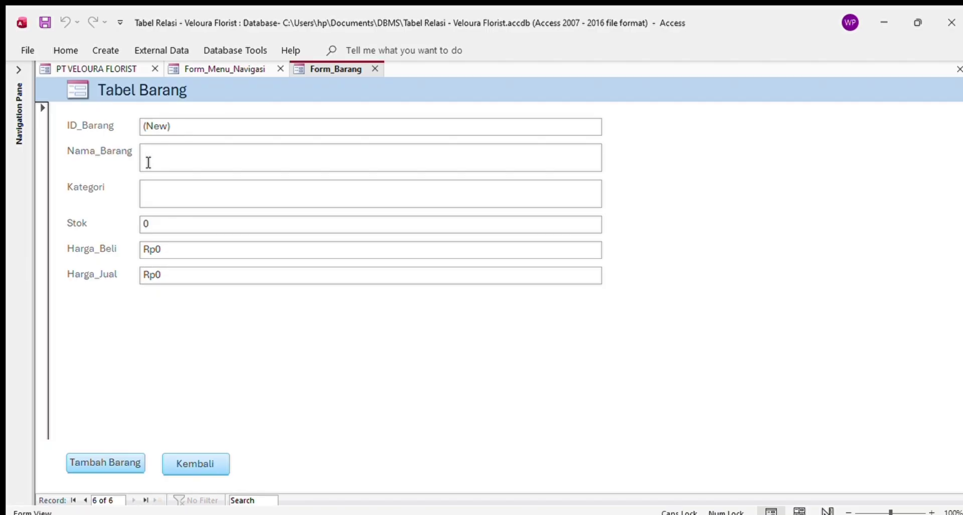
pyautogui.write('1')
pyautogui.press('BackSpace')
pyautogui.write('Mawar')
pyautogui.click(147, 196)
pyautogui.write('Local Fre')
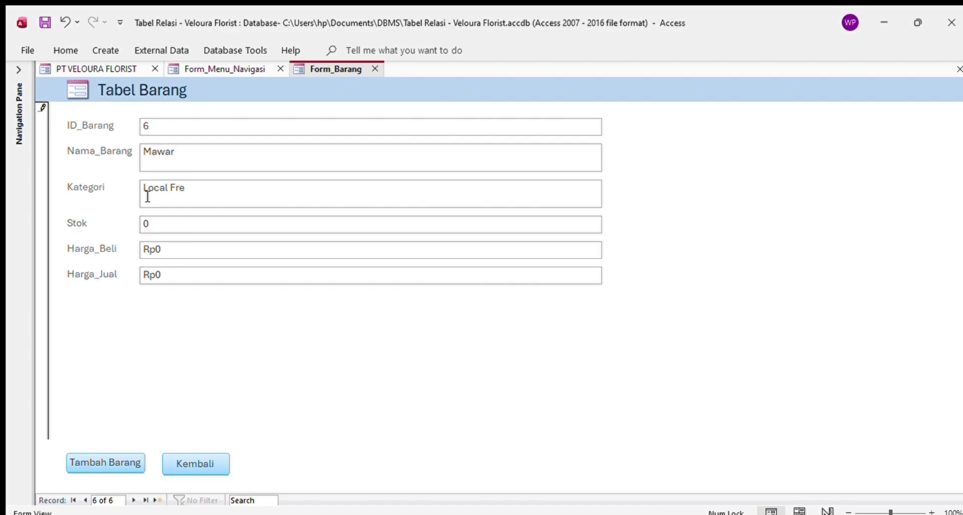
pyautogui.write('sh Flowers')
# - Set stock 90, buy price 5000 and sell price 10000, then save the Mawar record
pyautogui.click(171, 224)
pyautogui.press('BackSpace')
pyautogui.write('90')
pyautogui.click(172, 249)
pyautogui.press('BackSpace')
pyautogui.write('5')
pyautogui.press('BackSpace')
pyautogui.press('BackSpace')
pyautogui.press('BackSpace')
pyautogui.write('5000')
pyautogui.click(182, 279)
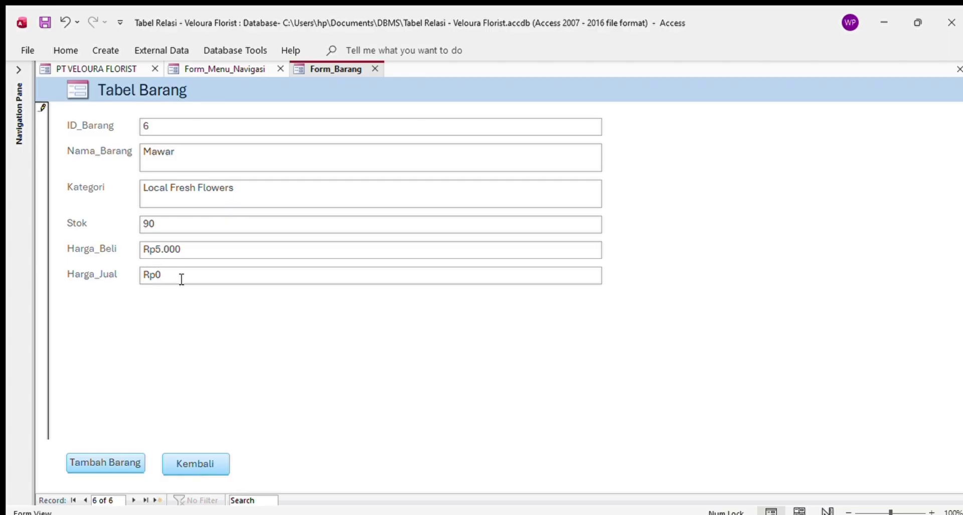
pyautogui.press('BackSpace')
pyautogui.press('BackSpace')
pyautogui.press('BackSpace')
pyautogui.write('10000')
pyautogui.press('Tab')
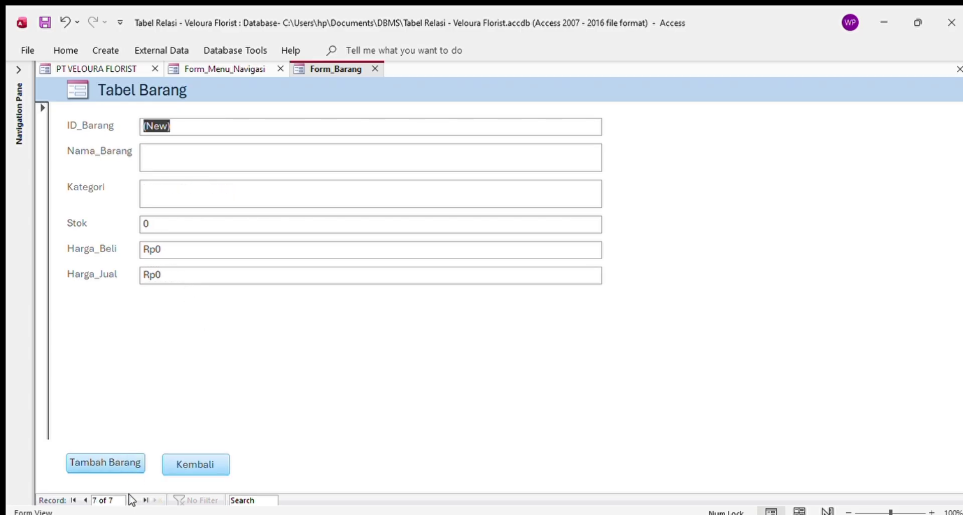
pyautogui.click(83, 500)
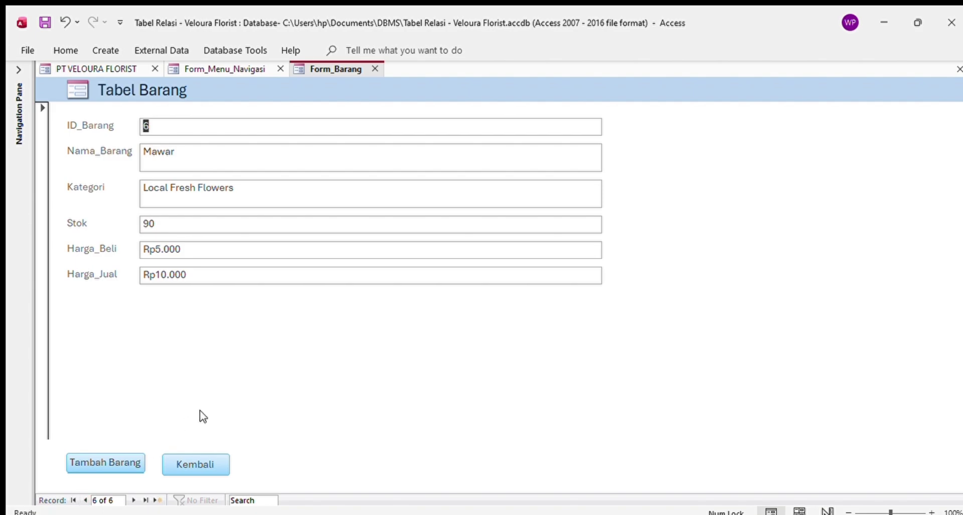
# - Open Laporan Stok Barang from the menu, review the zoomed page listing Mawar, then close it
pyautogui.click(176, 462)
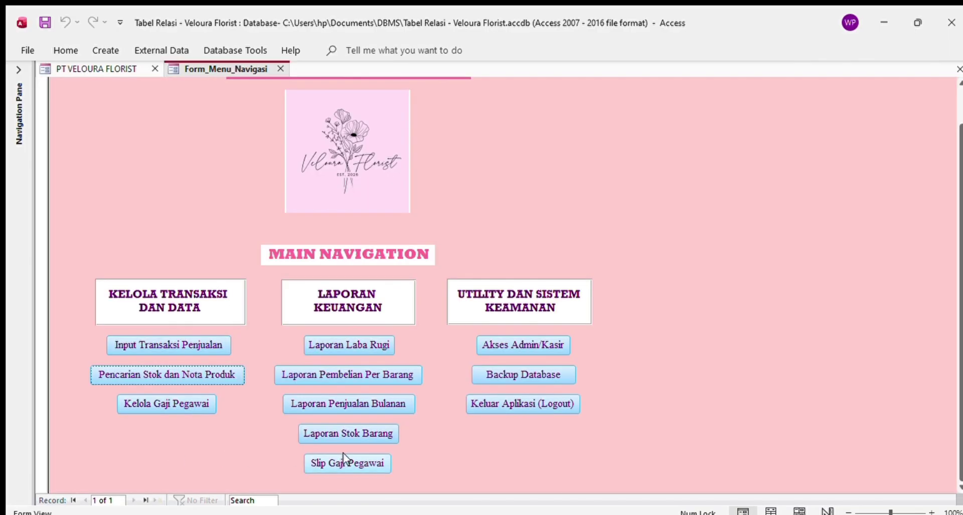
pyautogui.click(374, 433)
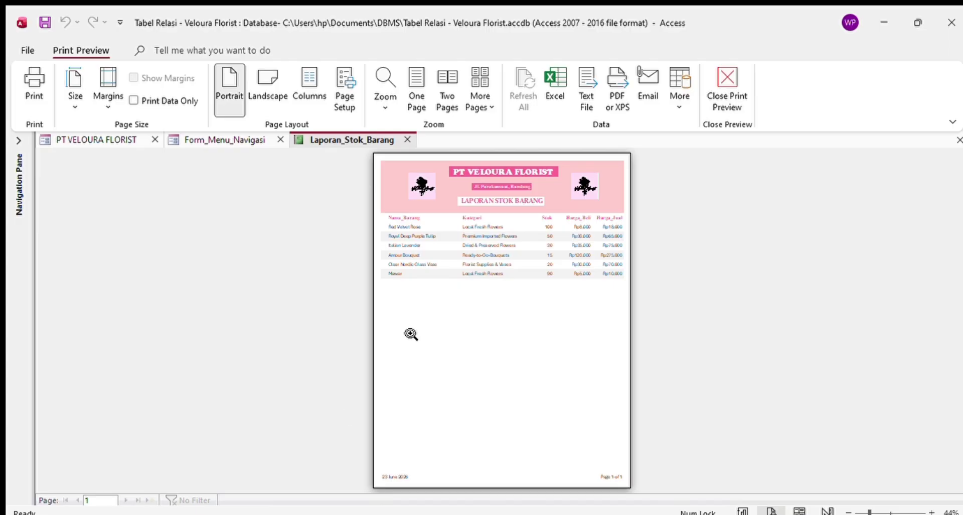
pyautogui.click(411, 333)
pyautogui.click(258, 336)
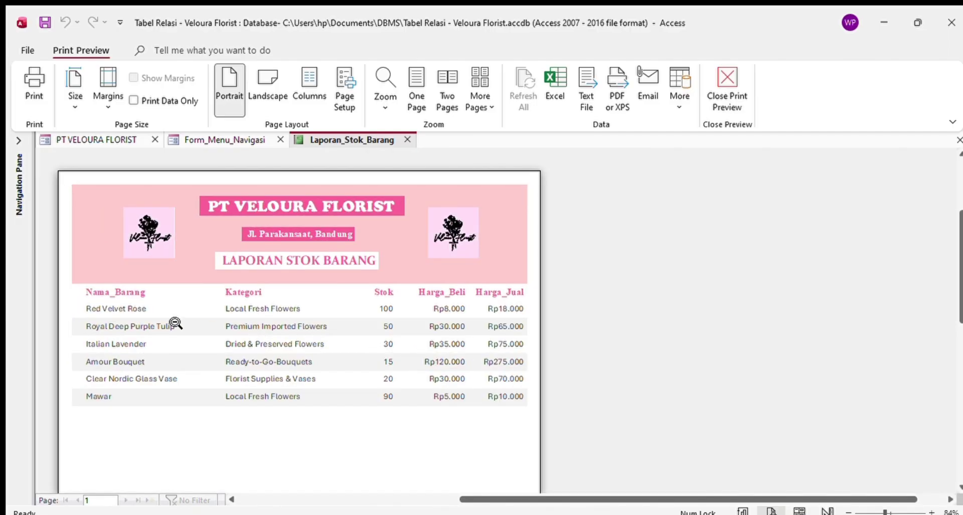
pyautogui.scroll(-3, 176, 323)
pyautogui.scroll(3, 172, 322)
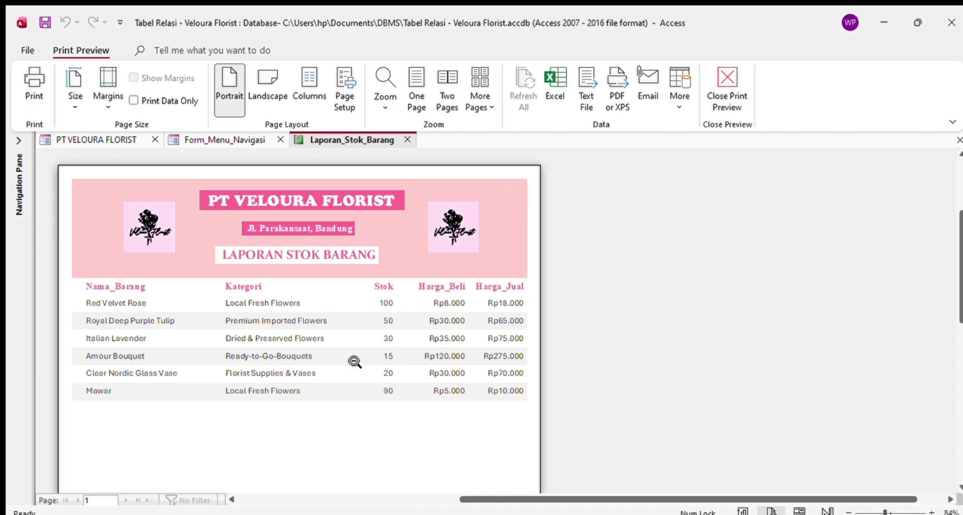
pyautogui.scroll(-3, 355, 361)
pyautogui.scroll(6, 361, 301)
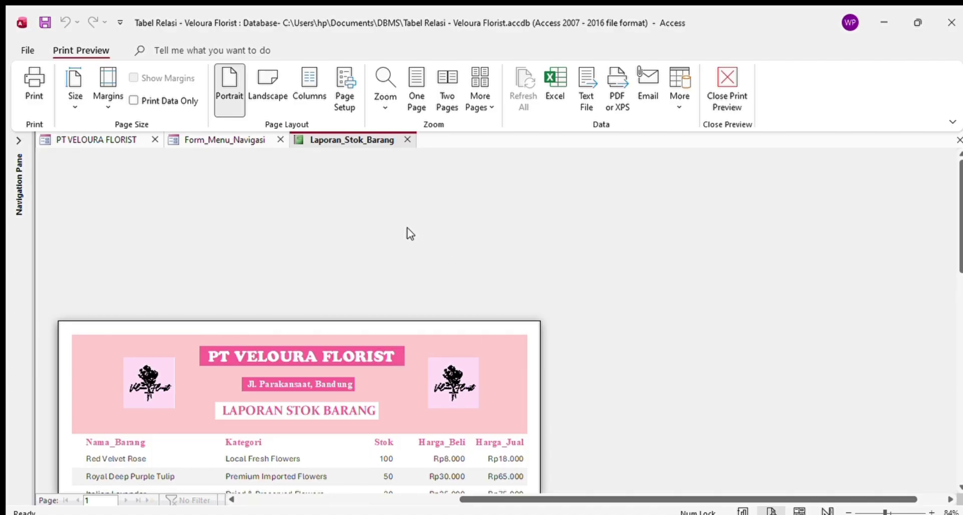
pyautogui.scroll(-10, 420, 314)
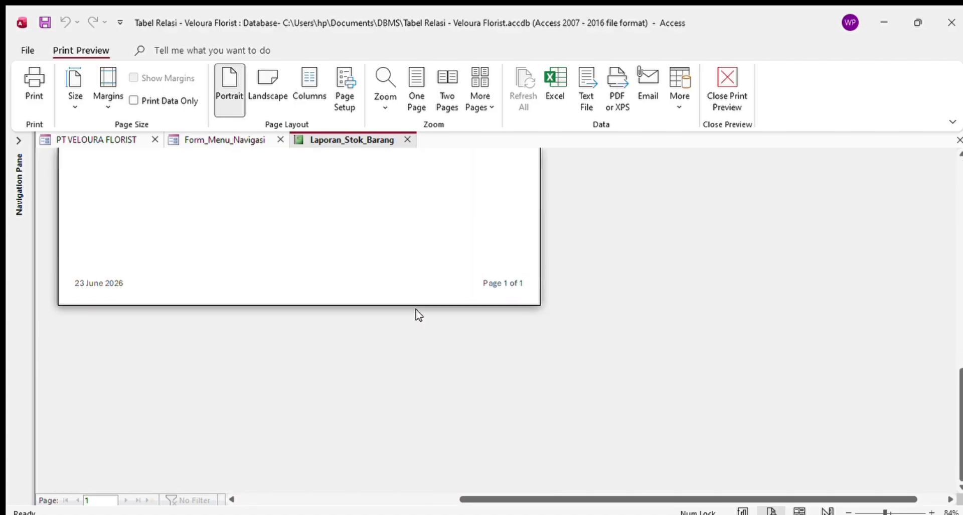
pyautogui.scroll(6, 421, 314)
pyautogui.scroll(5, 421, 315)
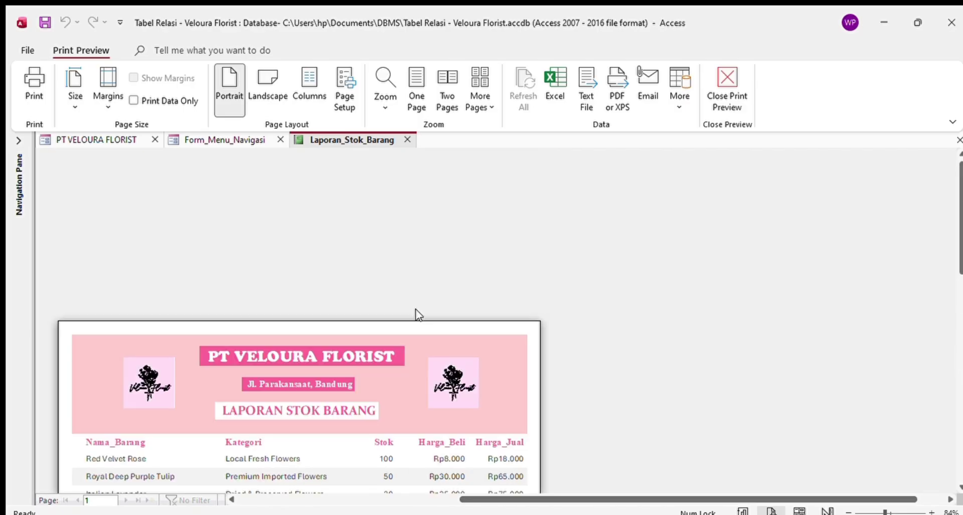
pyautogui.scroll(-7, 416, 315)
pyautogui.scroll(5, 424, 314)
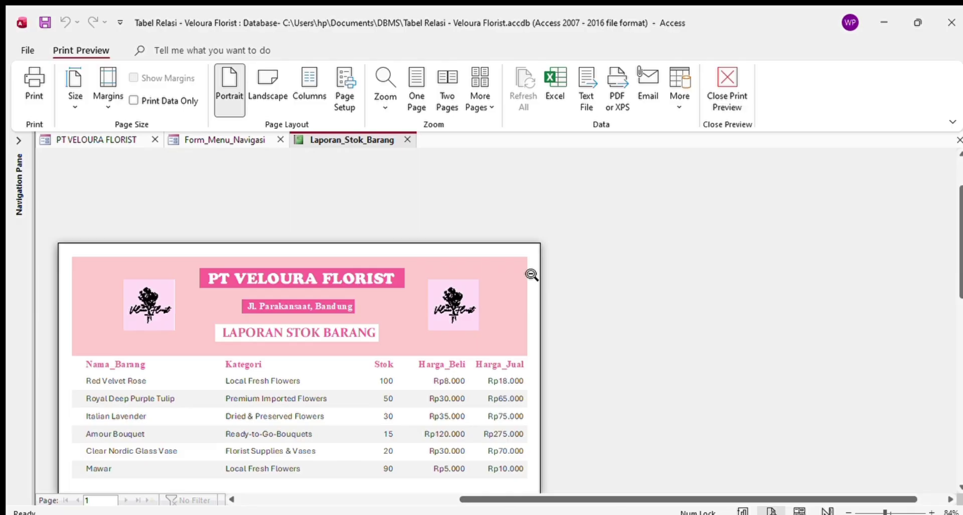
pyautogui.click(407, 140)
pyautogui.click(351, 404)
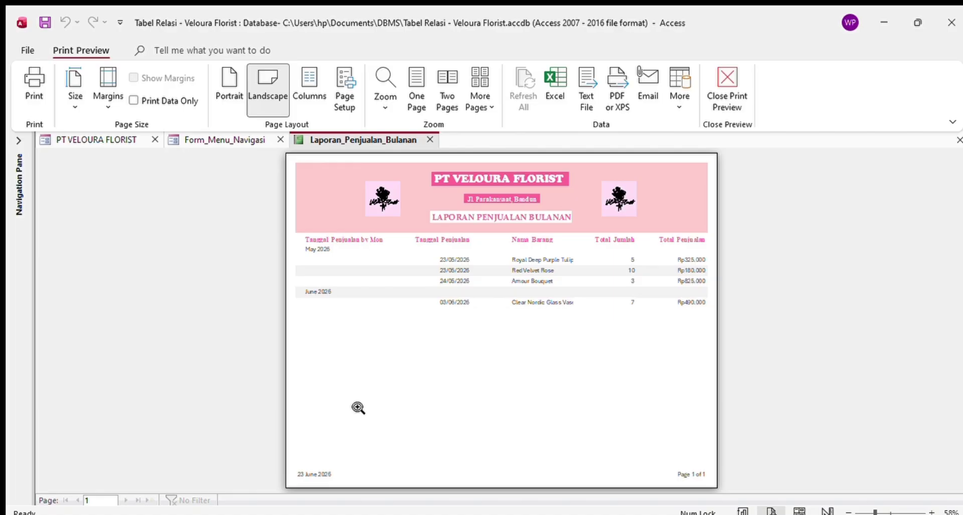
pyautogui.click(430, 140)
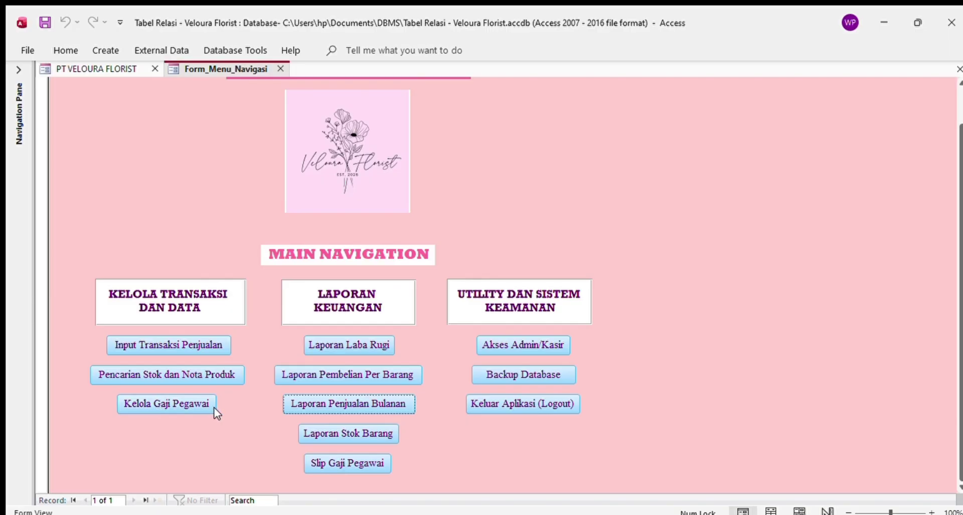
# - Open Kelola Gaji Pegawai and move past the two 25/05/2026 salary records to a blank entry
pyautogui.click(177, 403)
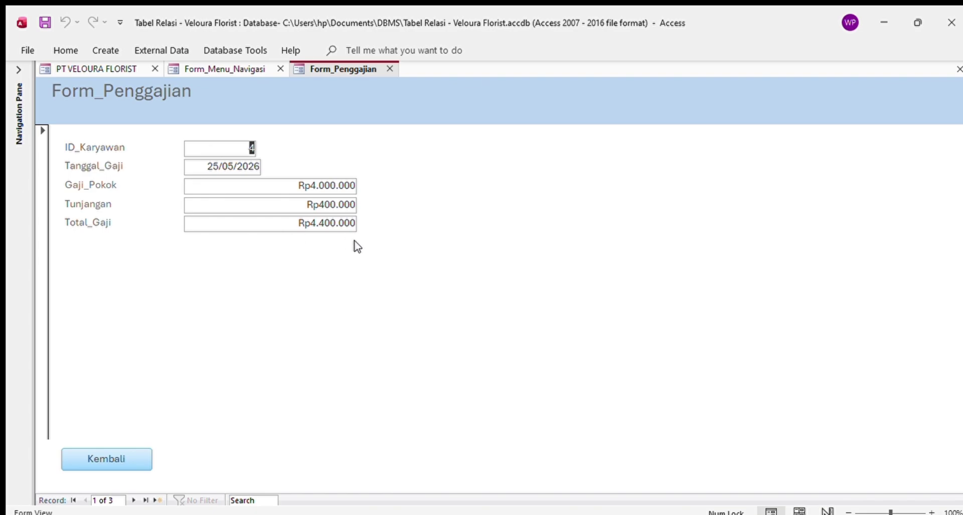
pyautogui.click(133, 499)
pyautogui.click(132, 499)
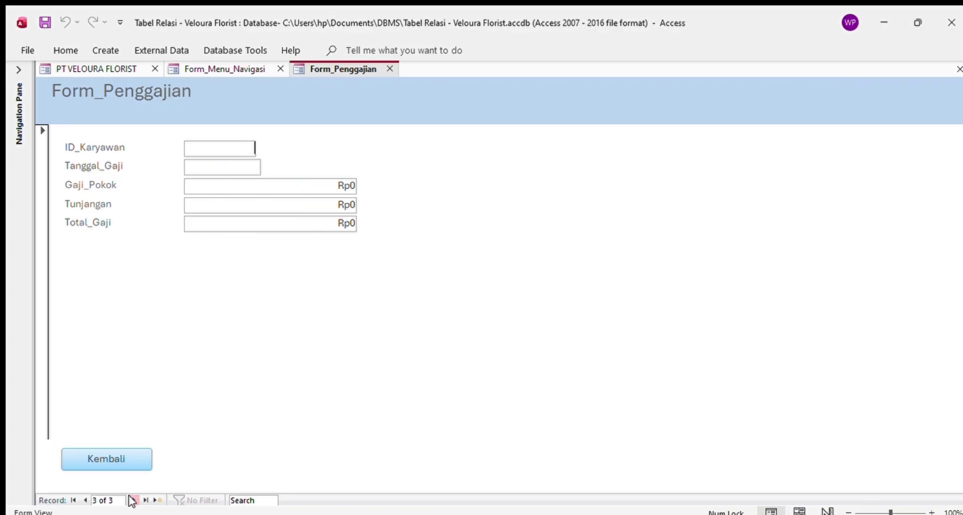
# - Enter employee ID 1 and salary date 07/06/2026
pyautogui.click(224, 155)
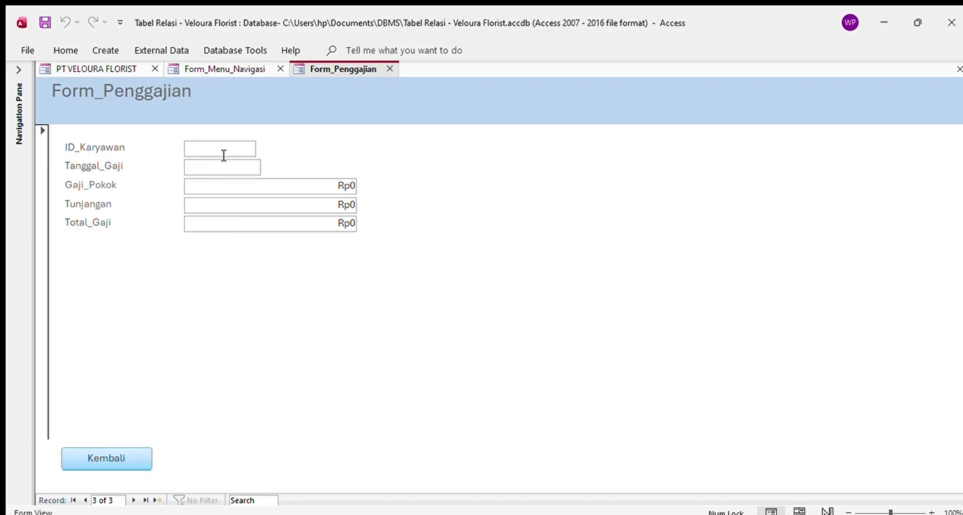
pyautogui.write('1')
pyautogui.click(245, 168)
pyautogui.write('07/03')
pyautogui.press('BackSpace')
pyautogui.write('6/2026')
# - Set base pay 7000000 and allowance 700000 for a Rp7.700.000 total, then go back
pyautogui.click(255, 187)
pyautogui.moveTo(256, 186); pyautogui.dragTo(394, 183)
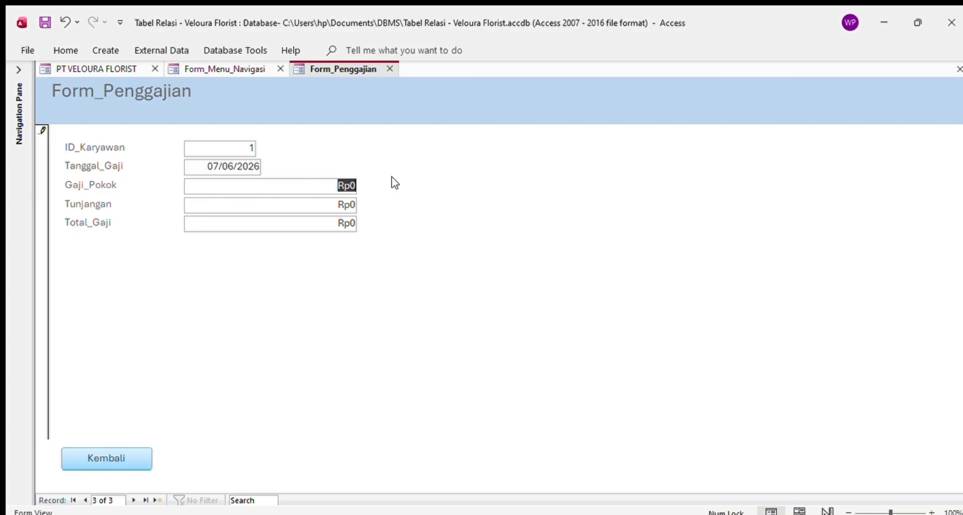
pyautogui.write('7000000')
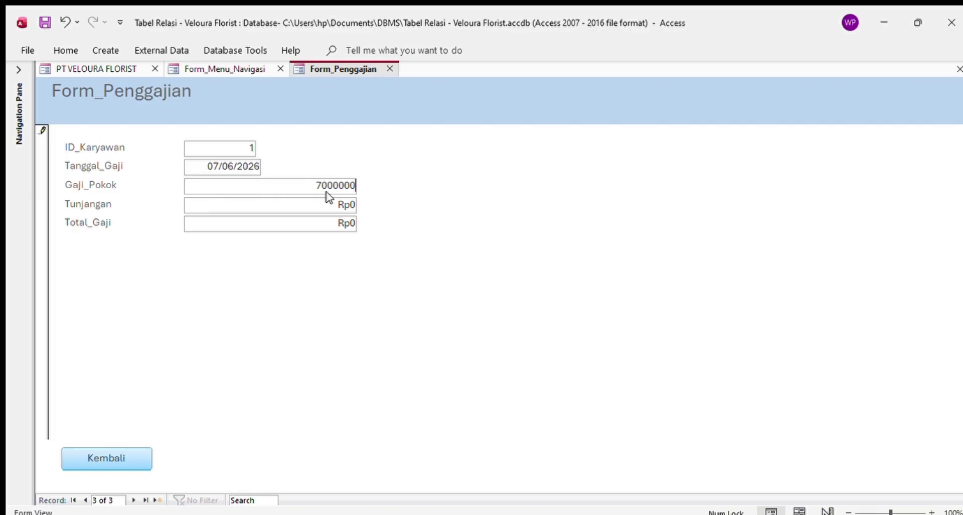
pyautogui.click(336, 203)
pyautogui.moveTo(336, 203); pyautogui.dragTo(359, 204)
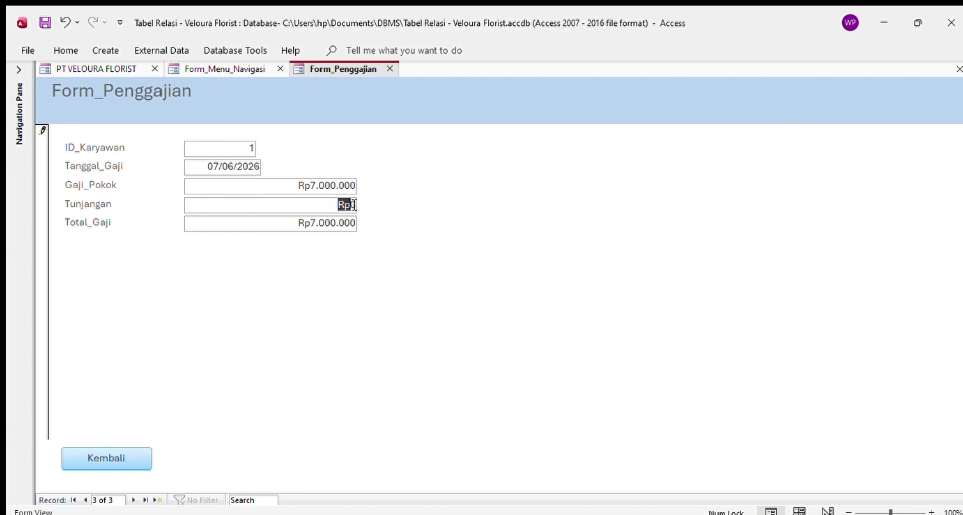
pyautogui.write('700000')
pyautogui.press('Tab')
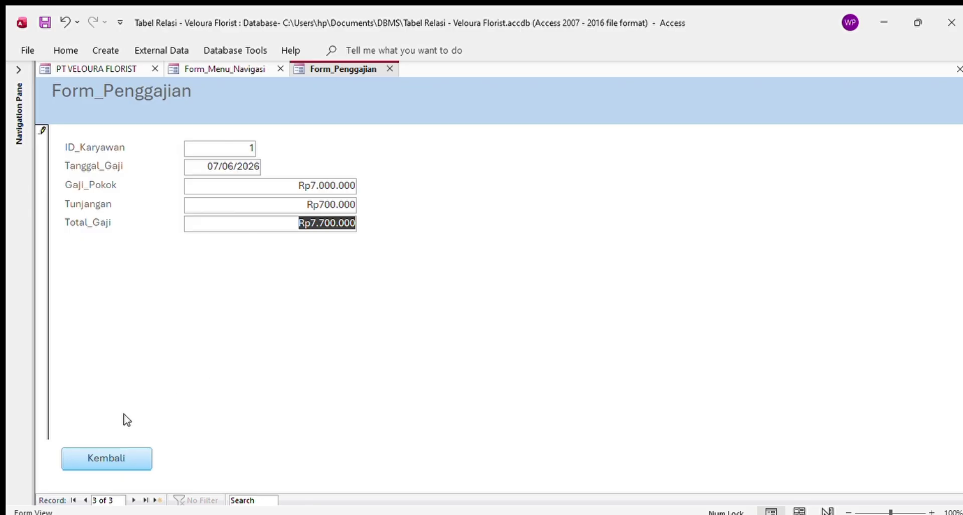
pyautogui.click(131, 448)
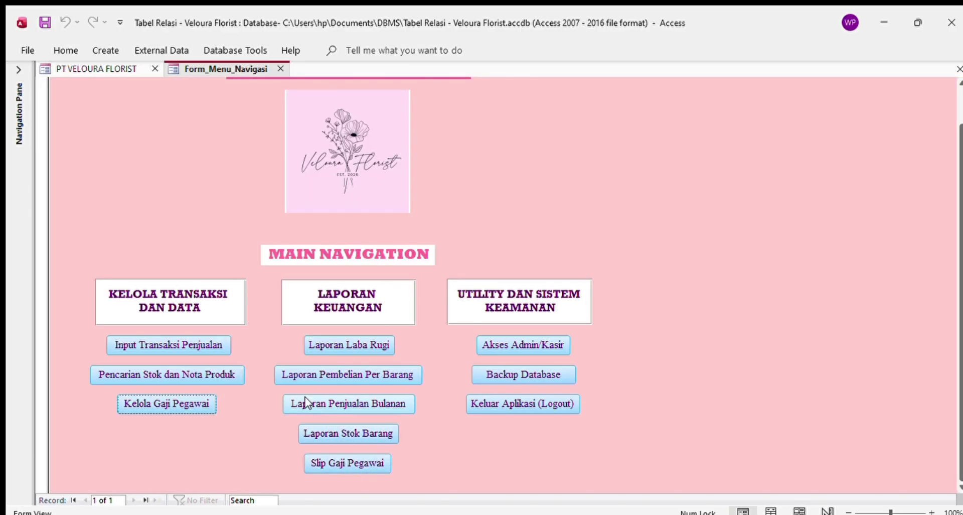
# - Open the Slip_Gaji_Karyawan report and preview it as one full page
pyautogui.click(350, 463)
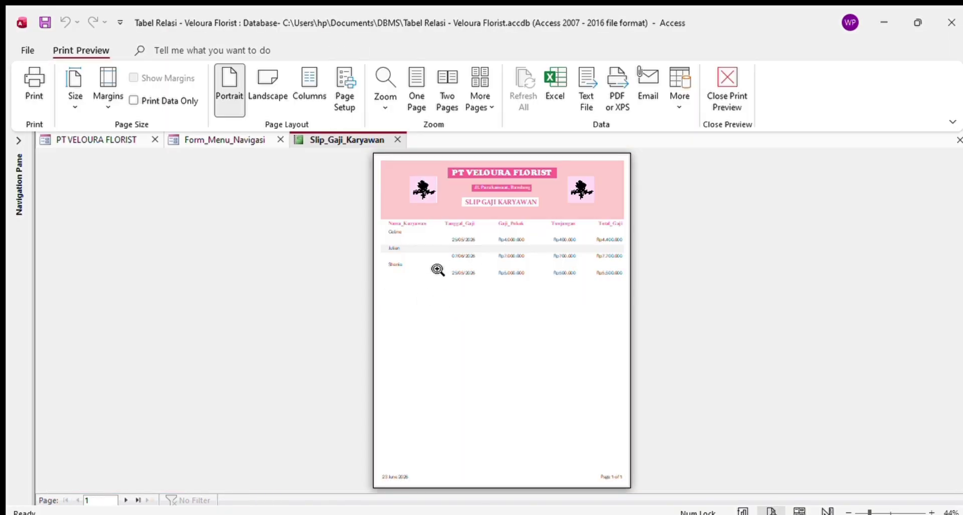
pyautogui.scroll(1, 483, 260)
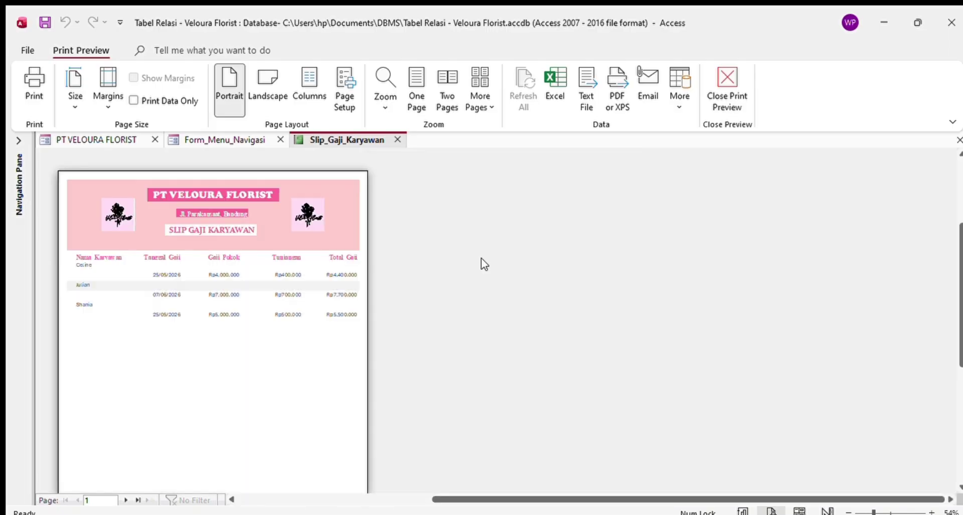
pyautogui.scroll(1, 297, 267)
pyautogui.scroll(1, 296, 267)
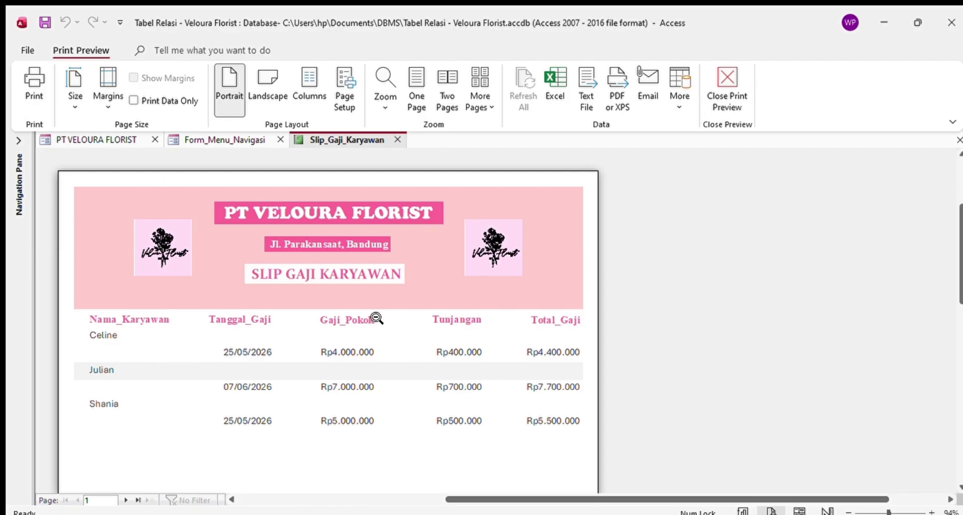
pyautogui.click(424, 111)
# - Open Form_Penggajian from the navigation menu, then return to the zoomed-in Slip_Gaji_Karyawan preview
pyautogui.click(205, 141)
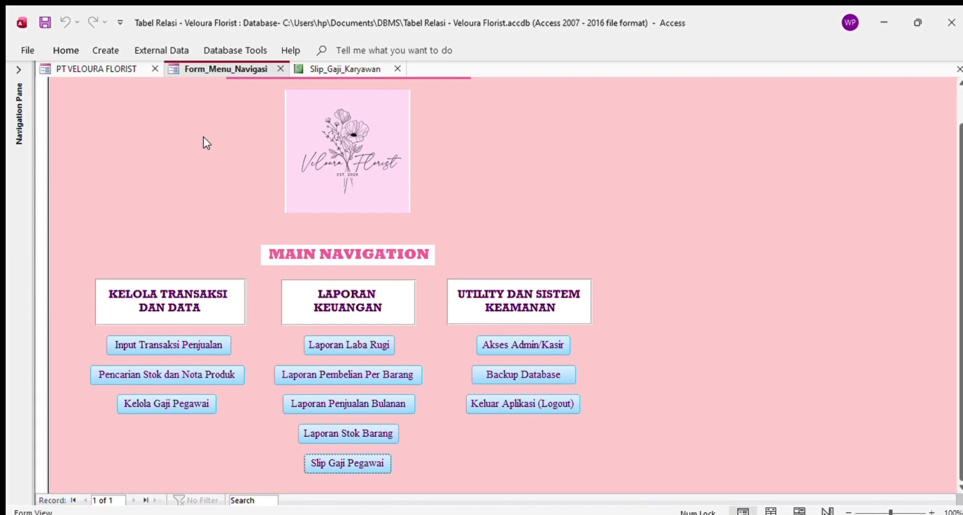
pyautogui.click(177, 398)
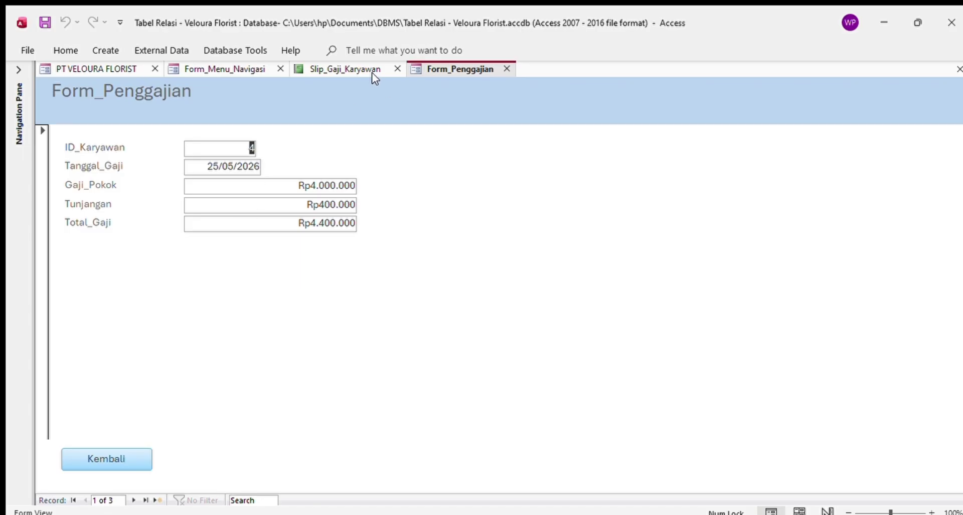
pyautogui.click(357, 71)
pyautogui.click(421, 252)
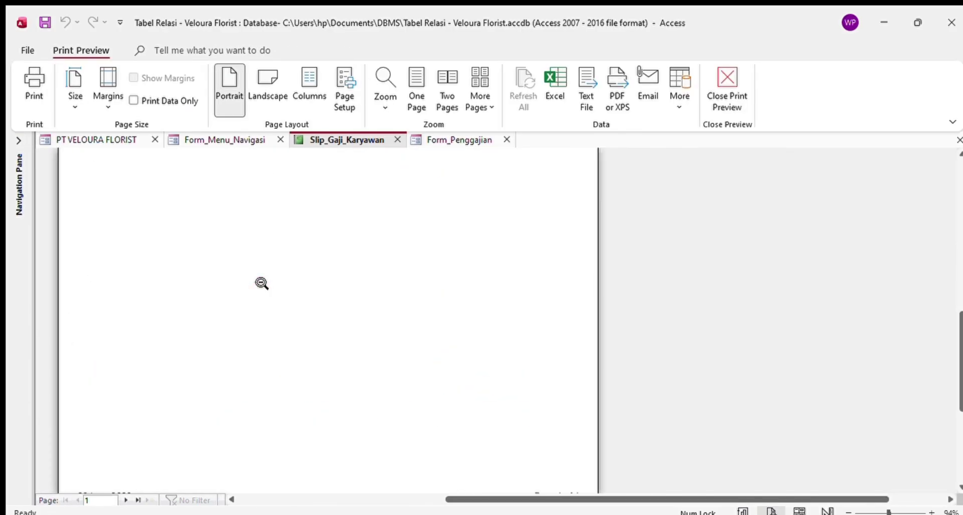
pyautogui.scroll(-5, 267, 335)
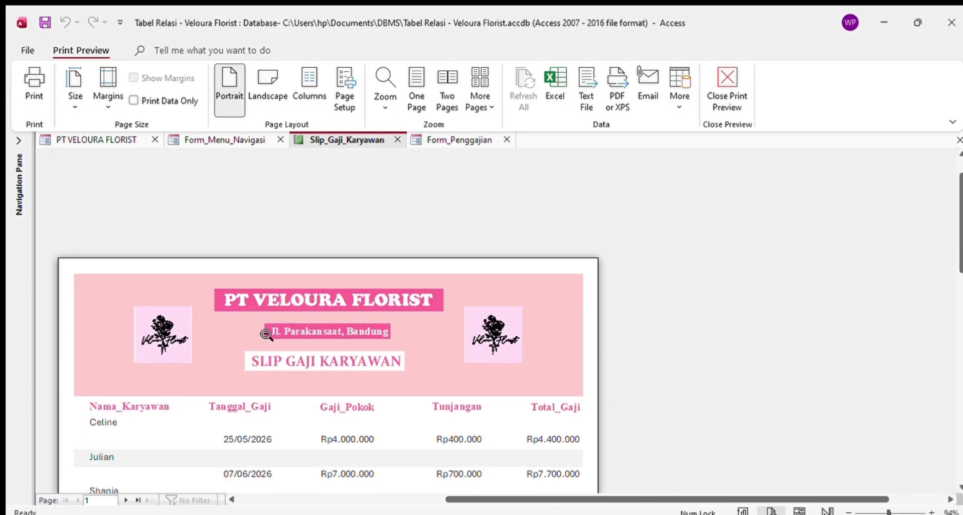
pyautogui.scroll(2, 267, 334)
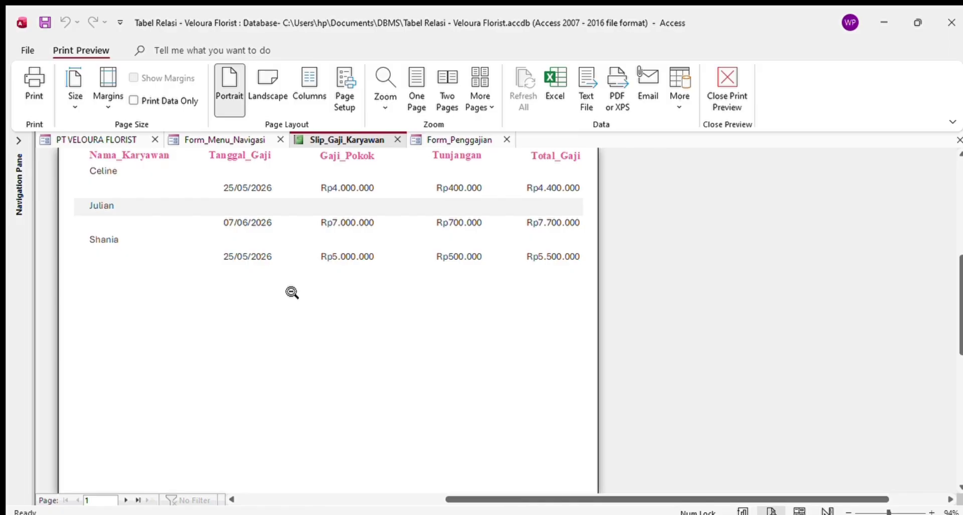
pyautogui.scroll(5, 292, 292)
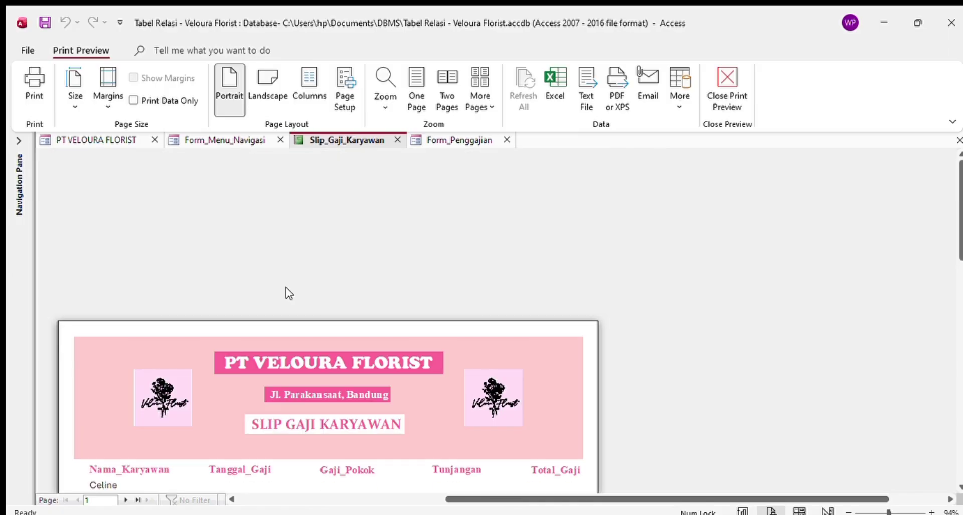
pyautogui.scroll(-5, 345, 282)
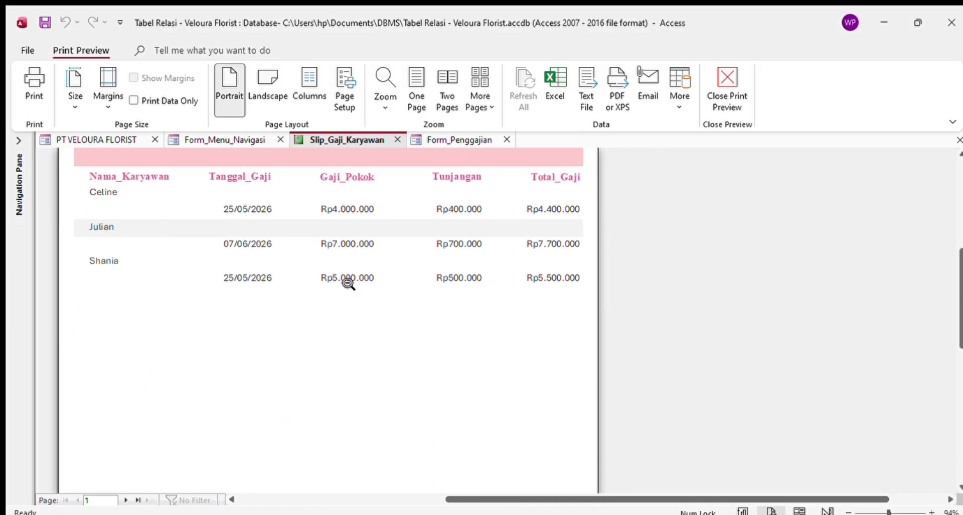
pyautogui.click(34, 88)
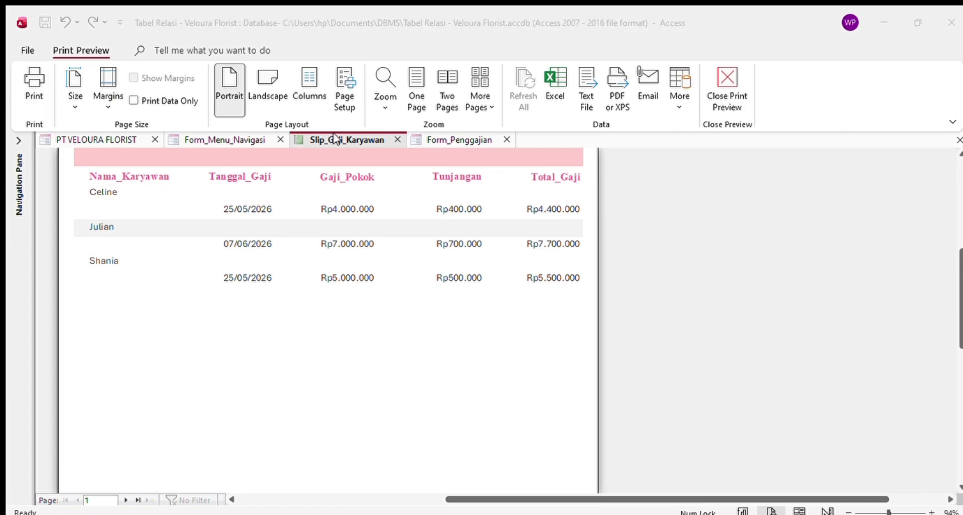
pyautogui.click(550, 303)
pyautogui.click(415, 216)
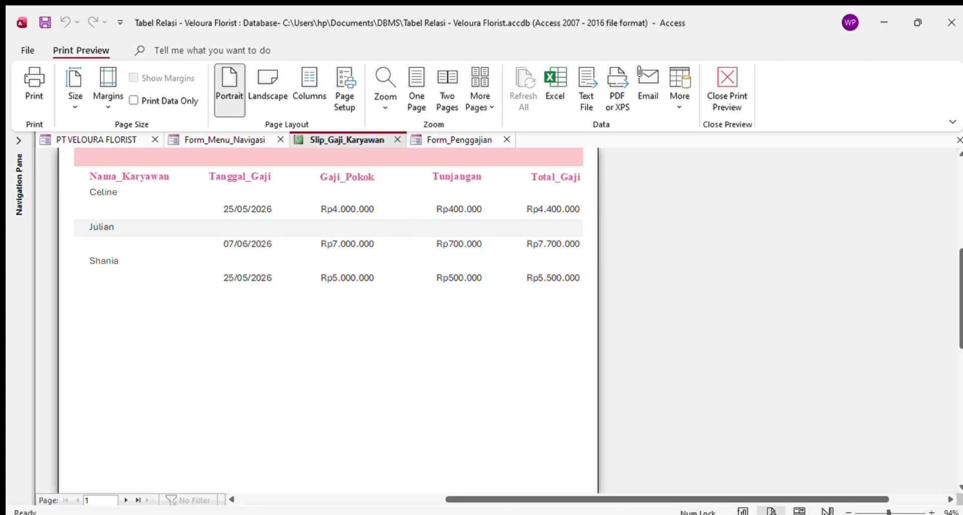
pyautogui.click(365, 514)
# - Preview the Laporan Penjualan Bulanan report, dismiss its print dialog, and switch to the PT VELOURA FLORIST form
pyautogui.click(244, 140)
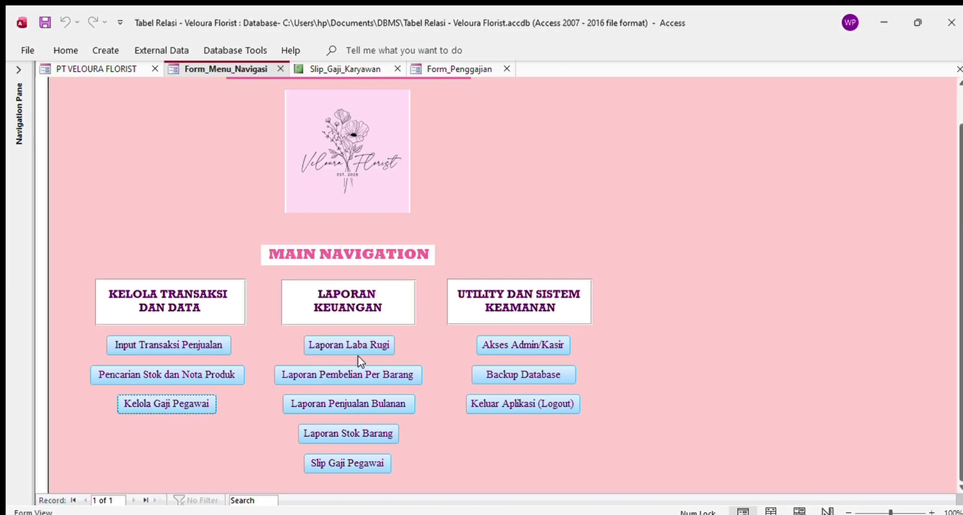
pyautogui.click(351, 406)
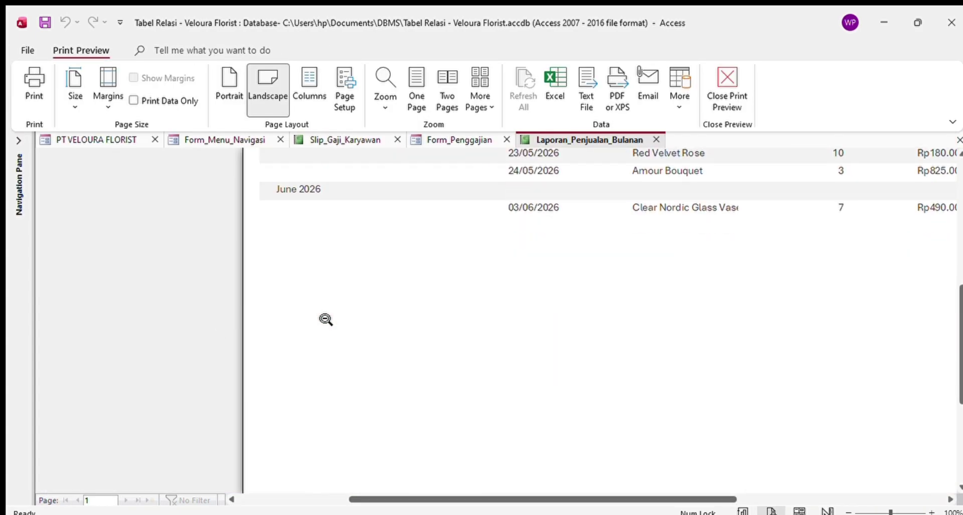
pyautogui.click(33, 90)
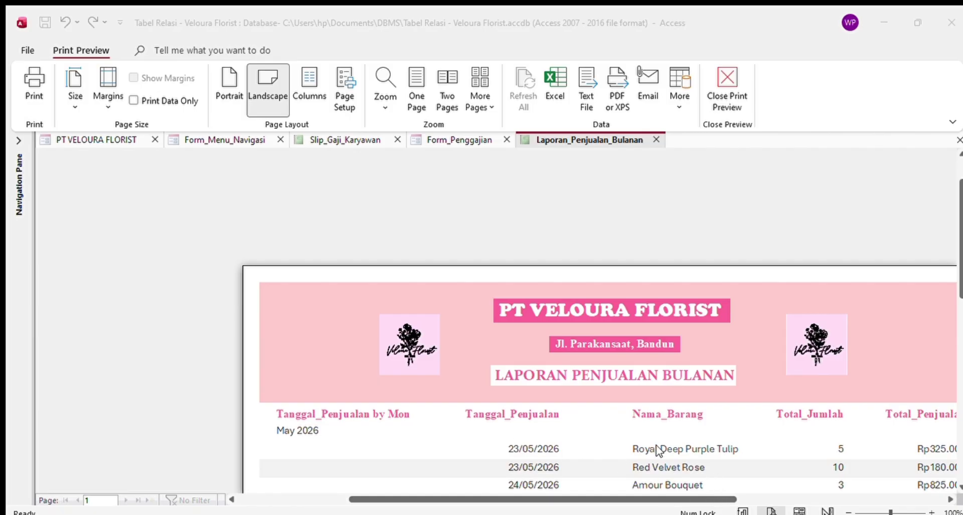
pyautogui.click(602, 406)
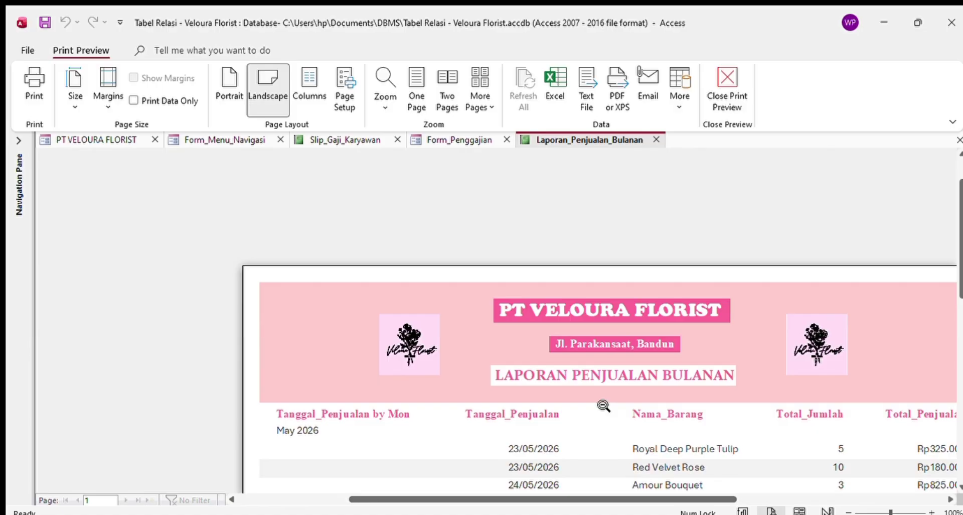
pyautogui.click(118, 140)
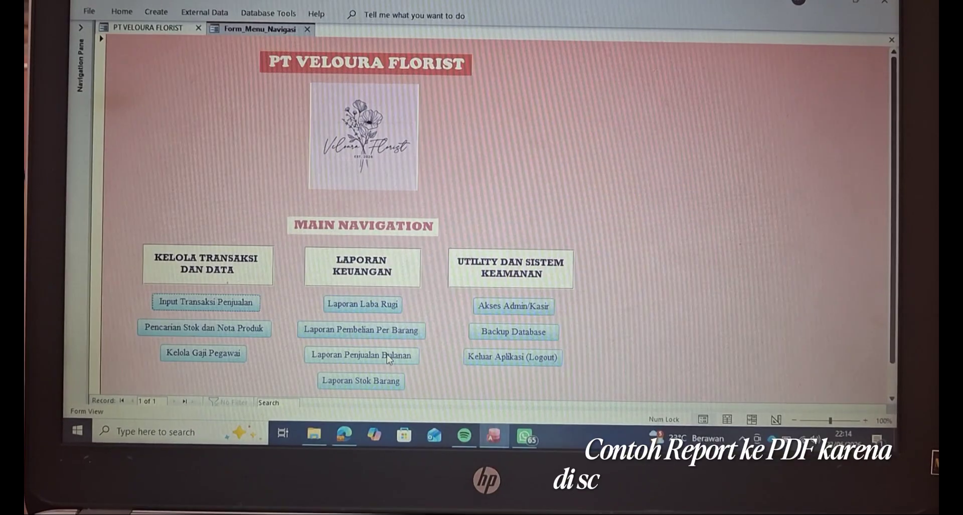
# - Print Laporan_Pembelian_Per_Barang to Microsoft Print to PDF, naming the file 'laporan pembelian'
pyautogui.click(379, 329)
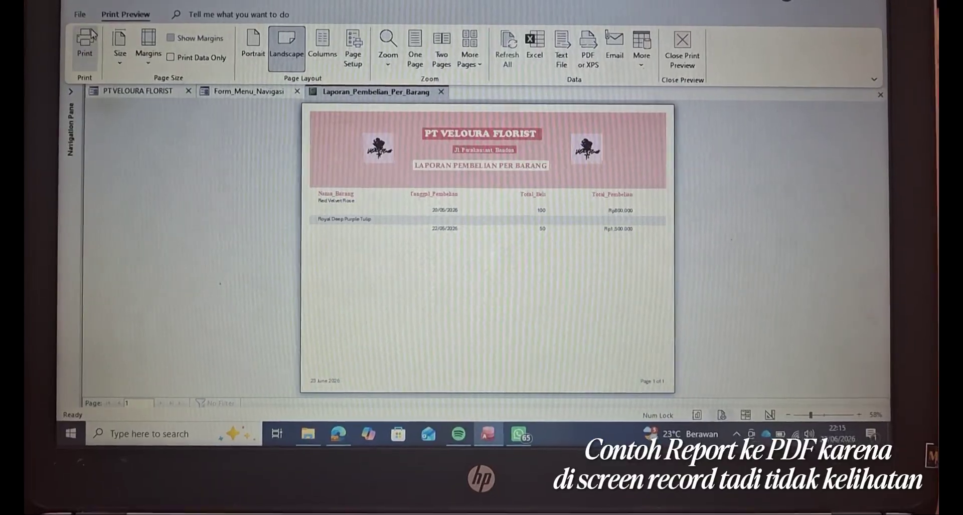
pyautogui.click(87, 42)
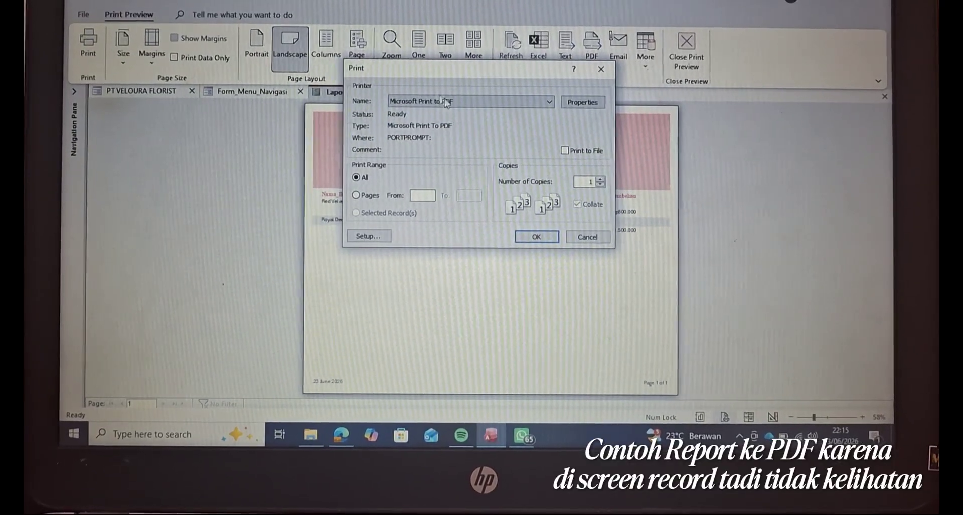
pyautogui.click(537, 237)
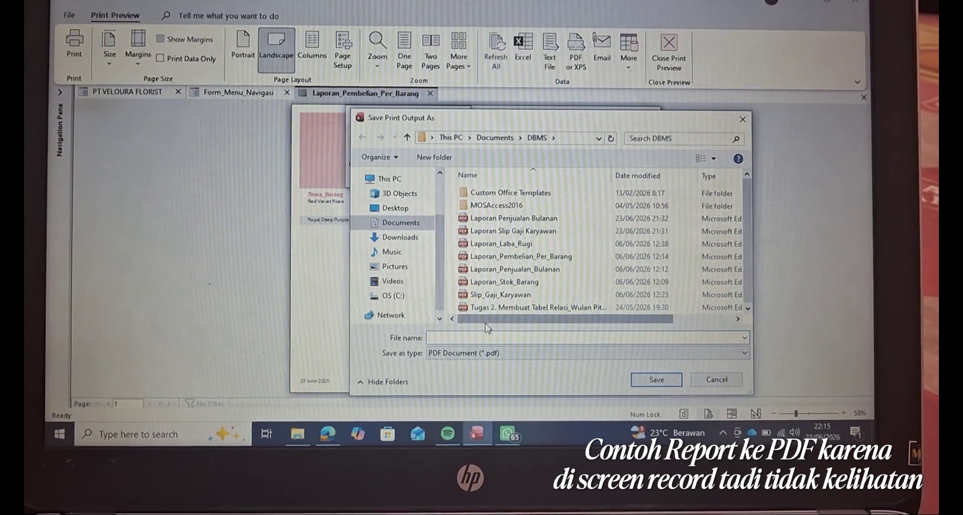
pyautogui.write(';')
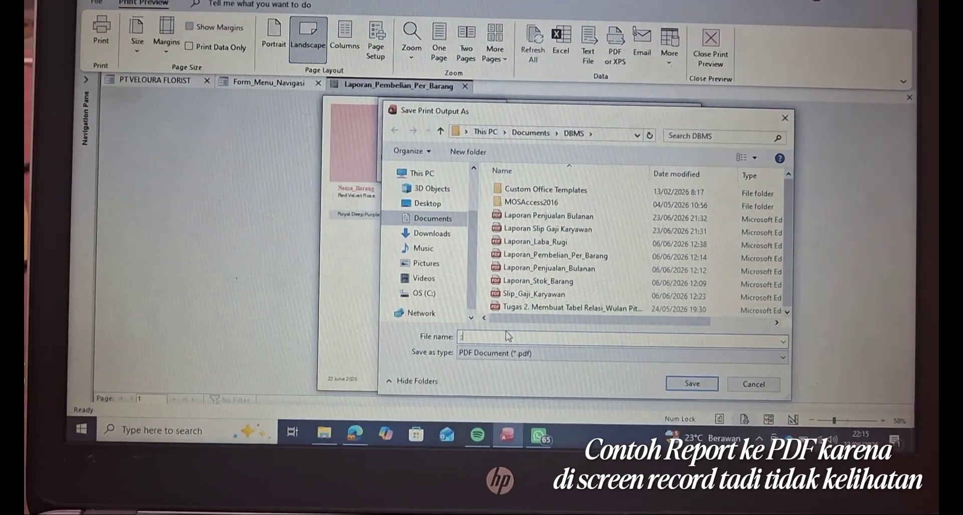
pyautogui.write('aporan')
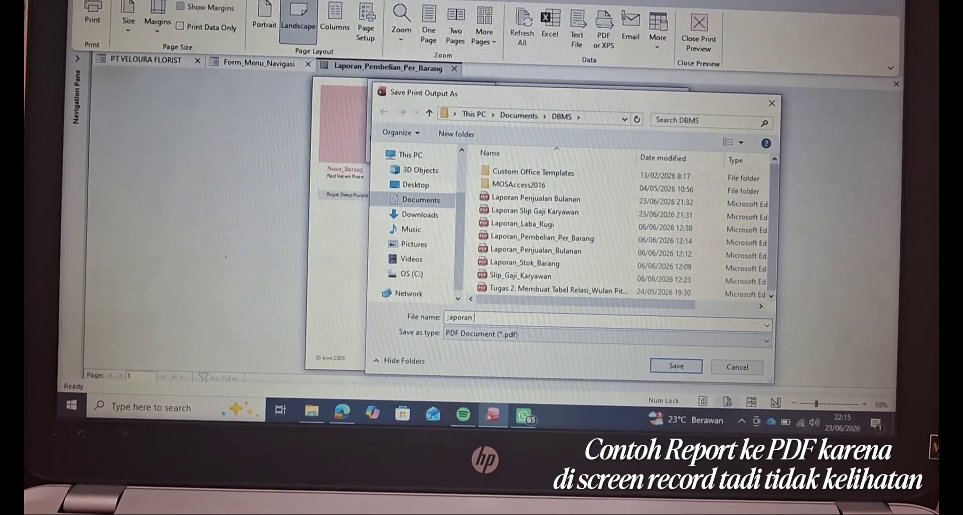
pyautogui.write(' pe')
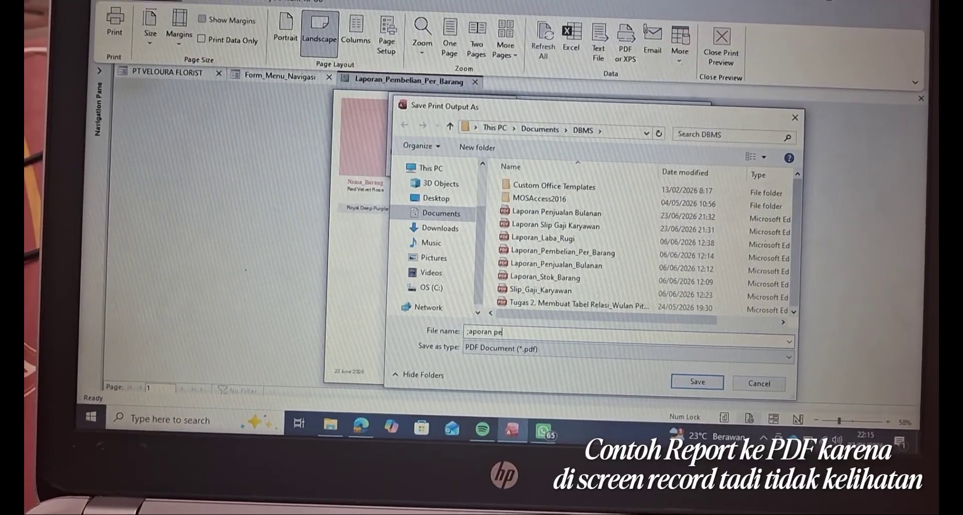
pyautogui.write('mbelian')
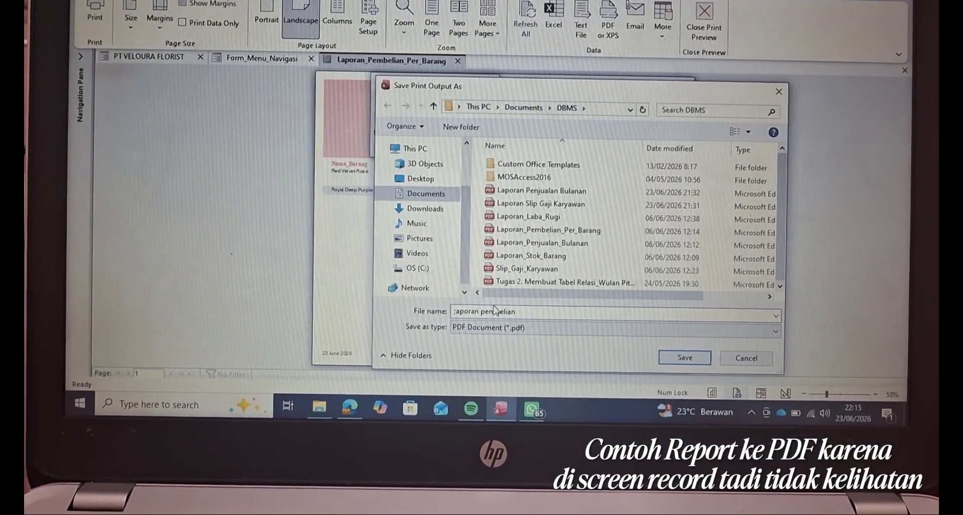
pyautogui.click(450, 320)
pyautogui.press('BackSpace')
pyautogui.write('l')
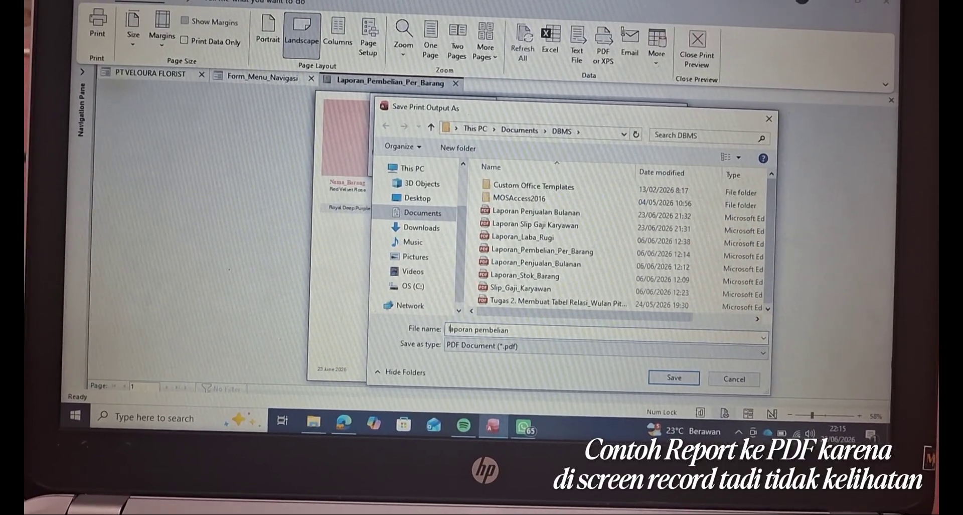
# - Save the PDF, then open laporan pembelian.pdf from Documents > DBMS in Edge
pyautogui.click(674, 377)
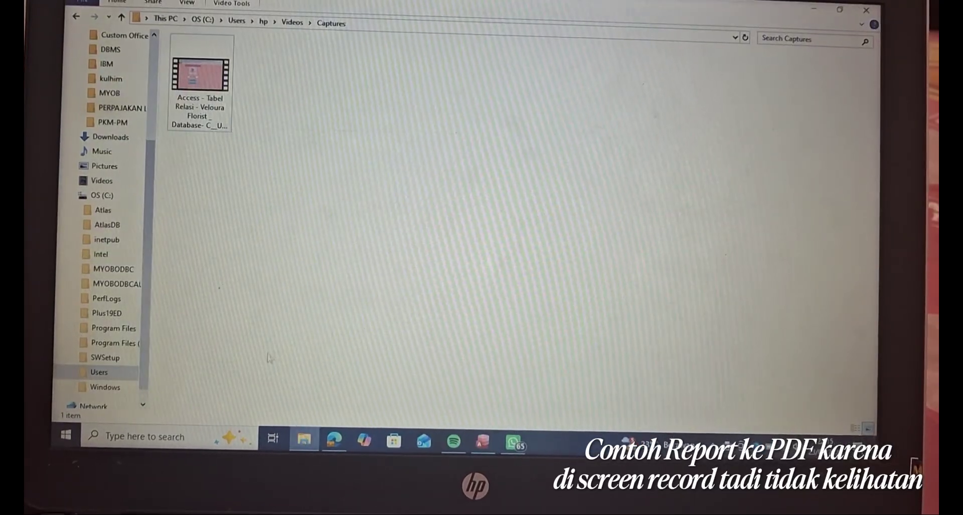
pyautogui.scroll(3, 108, 150)
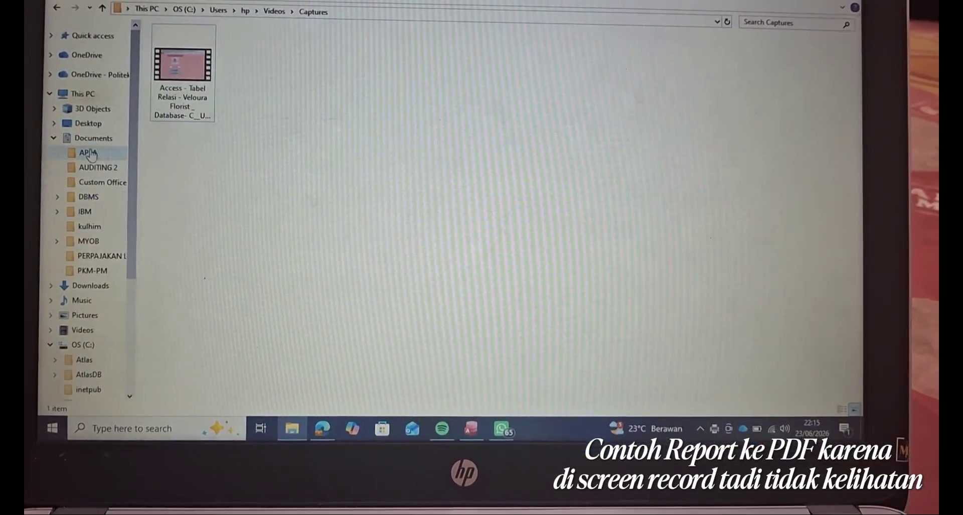
pyautogui.click(93, 137)
pyautogui.doubleClick(195, 80)
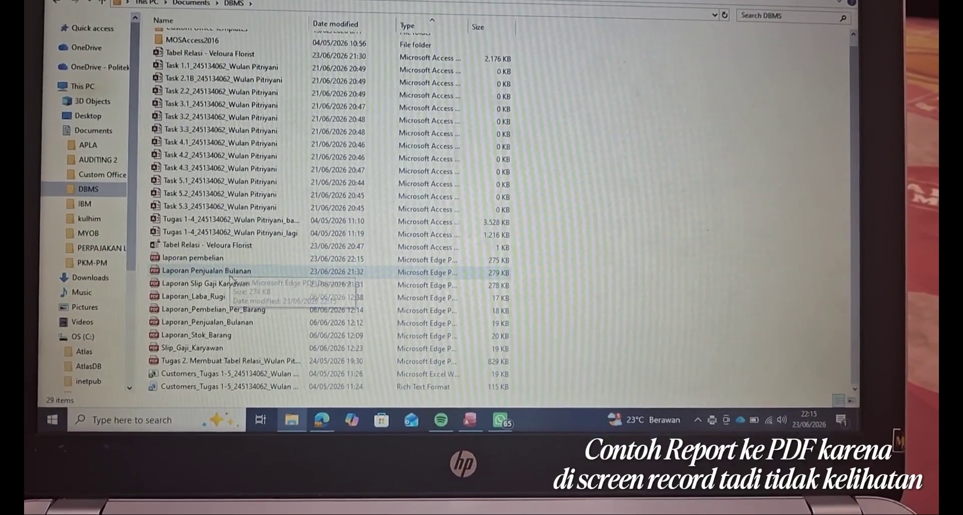
pyautogui.doubleClick(193, 257)
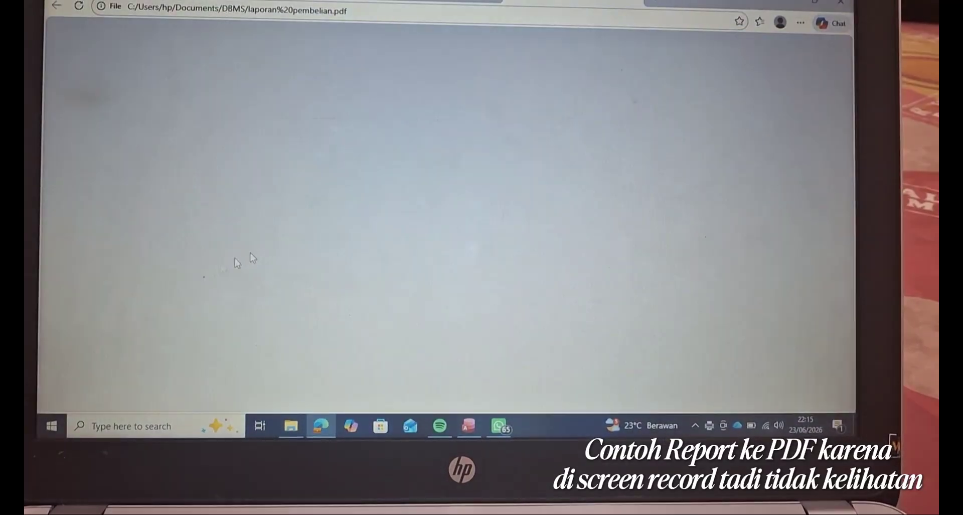